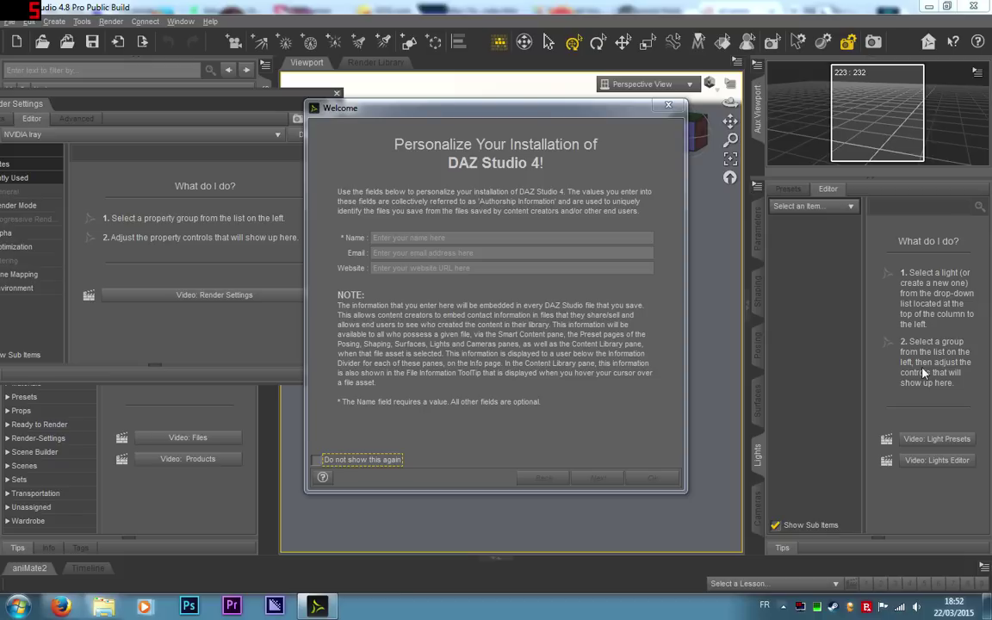
- Dismiss the installation personalization dialog and close the floating Render Settings pane
left_click(668, 105)
left_click(336, 94)
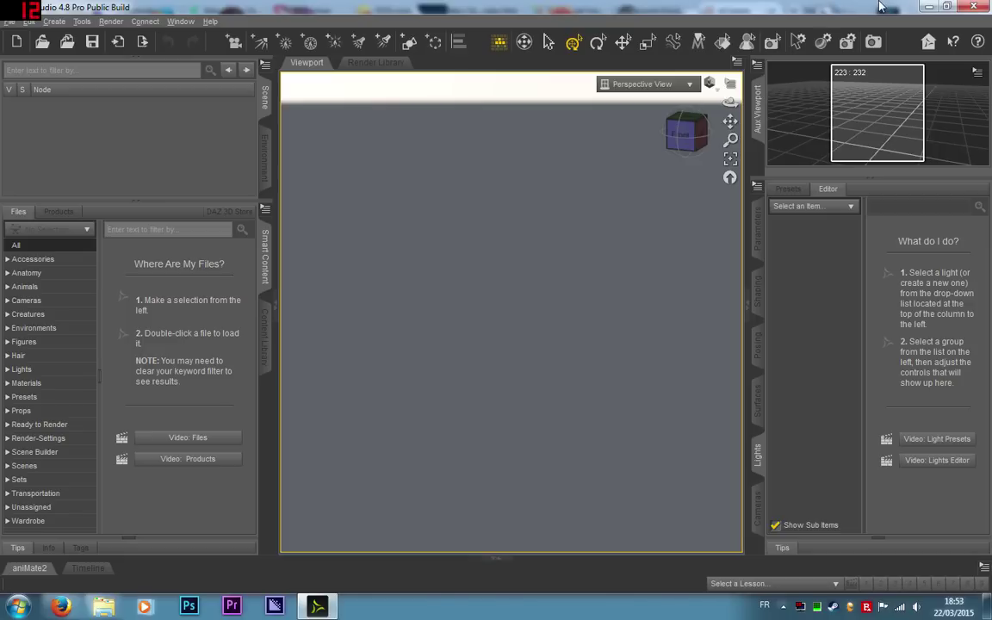
- Add a cube to the empty scene
left_click(680, 134)
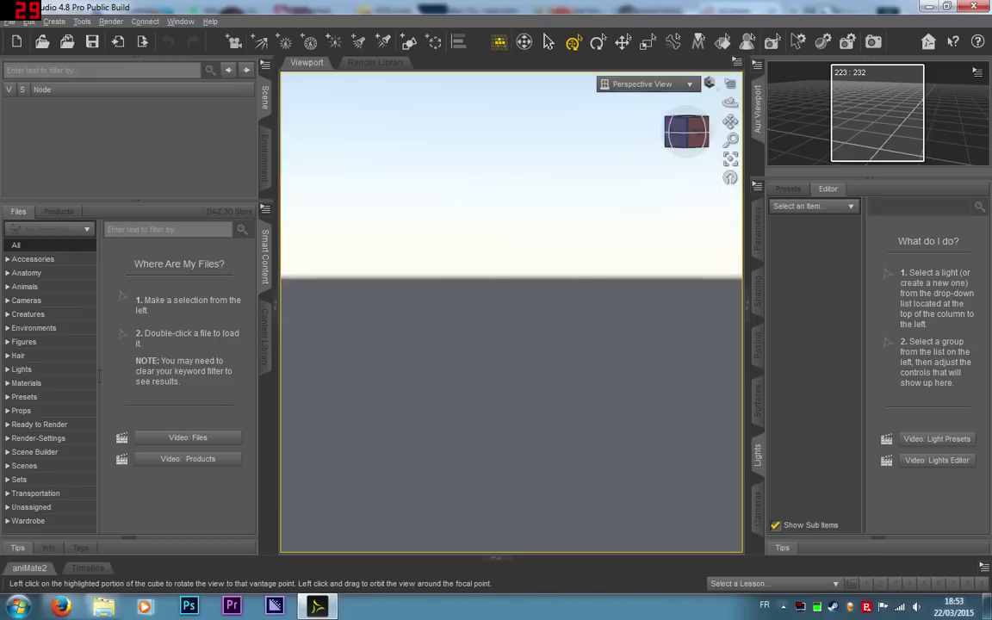
left_click_drag(680, 136, 734, 146)
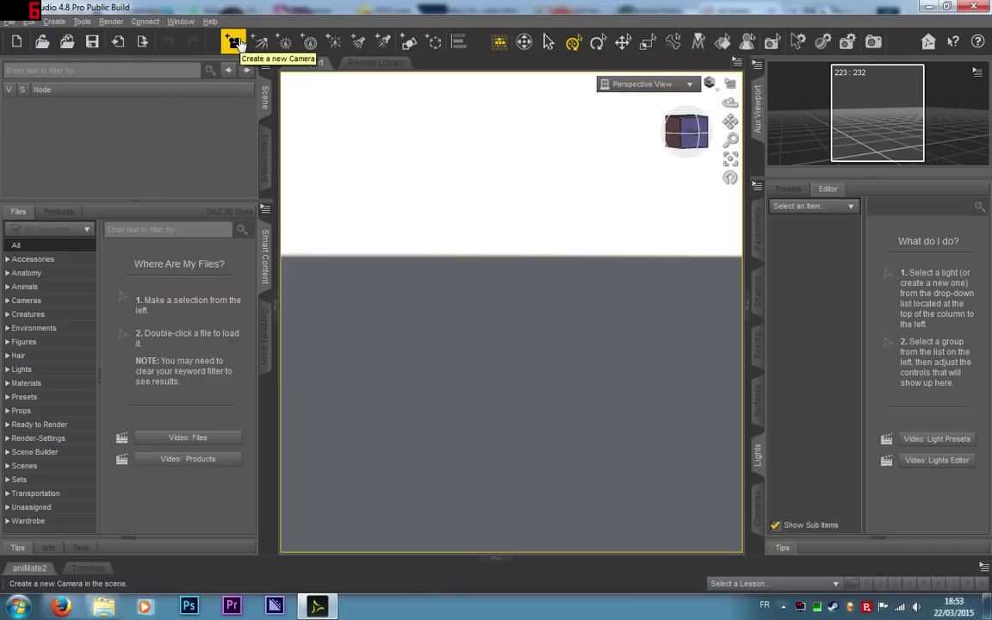
left_click(410, 41)
left_click(487, 358)
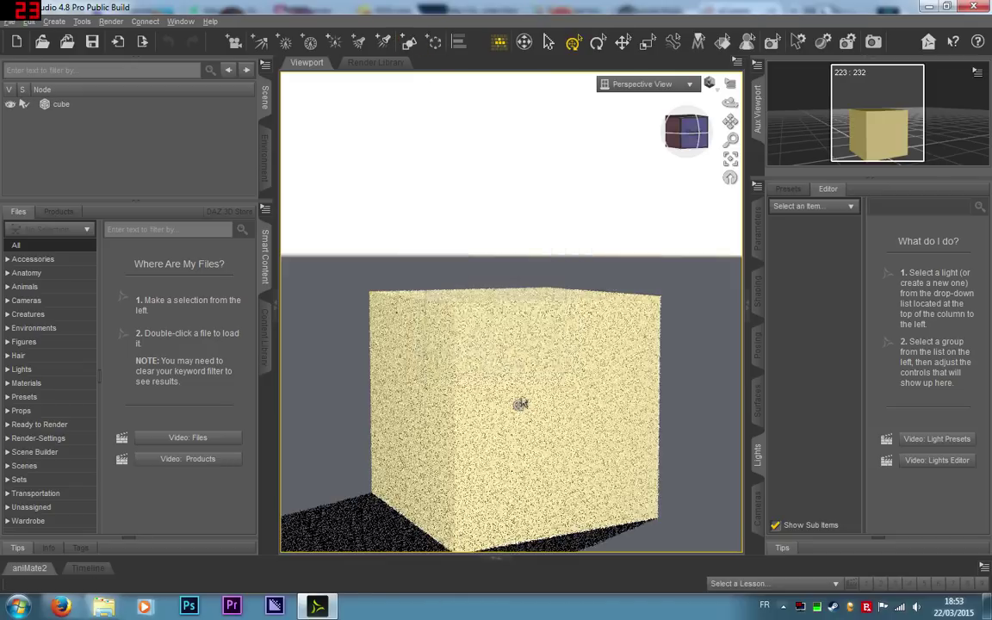
- Create Camera 1 with the active viewport transforms of an angled perspective view of the cube, and switch the viewport to that camera
mouse_move(686, 131)
left_mouse_down()
mouse_move(703, 140)
mouse_move(680, 144)
left_mouse_up()
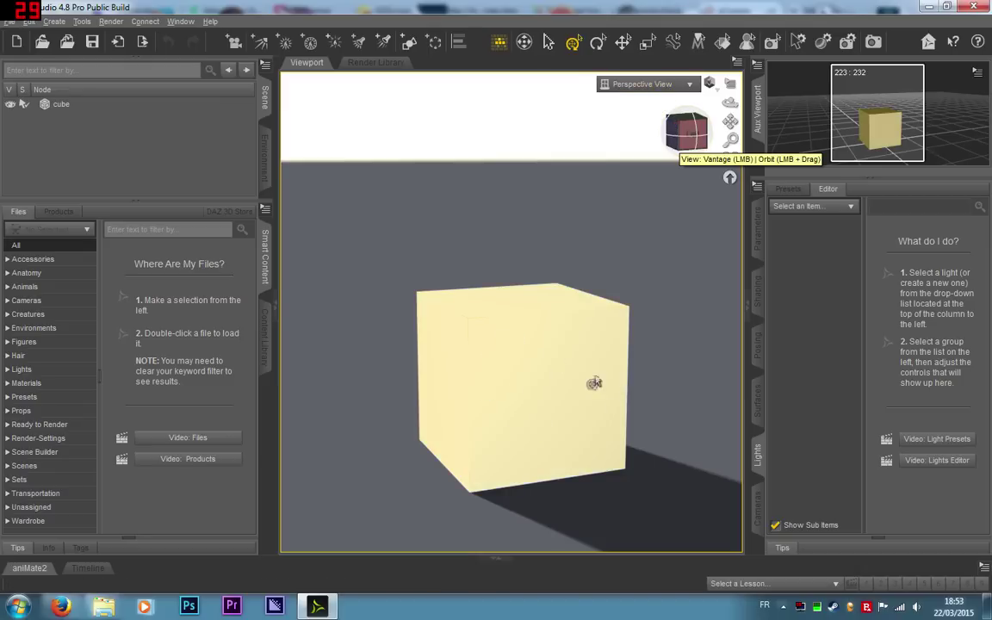
left_click(232, 44)
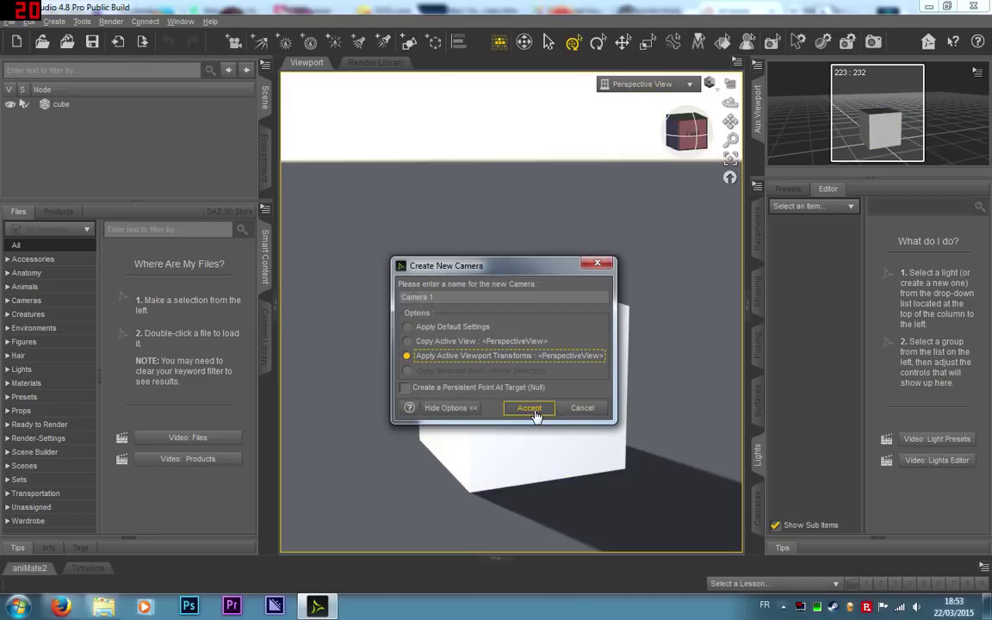
left_click(532, 409)
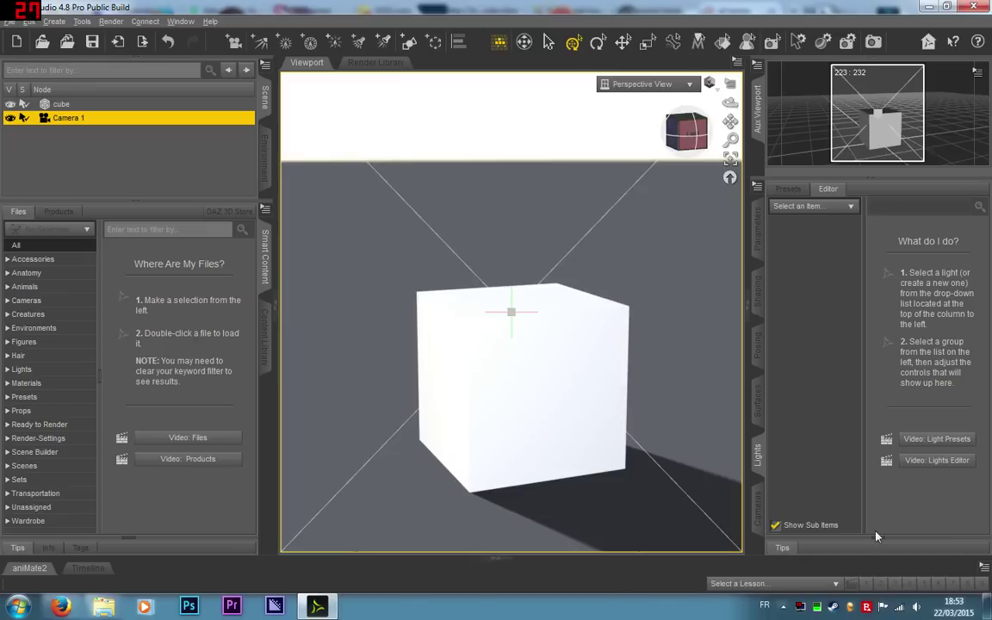
left_click(685, 83)
left_click(667, 199)
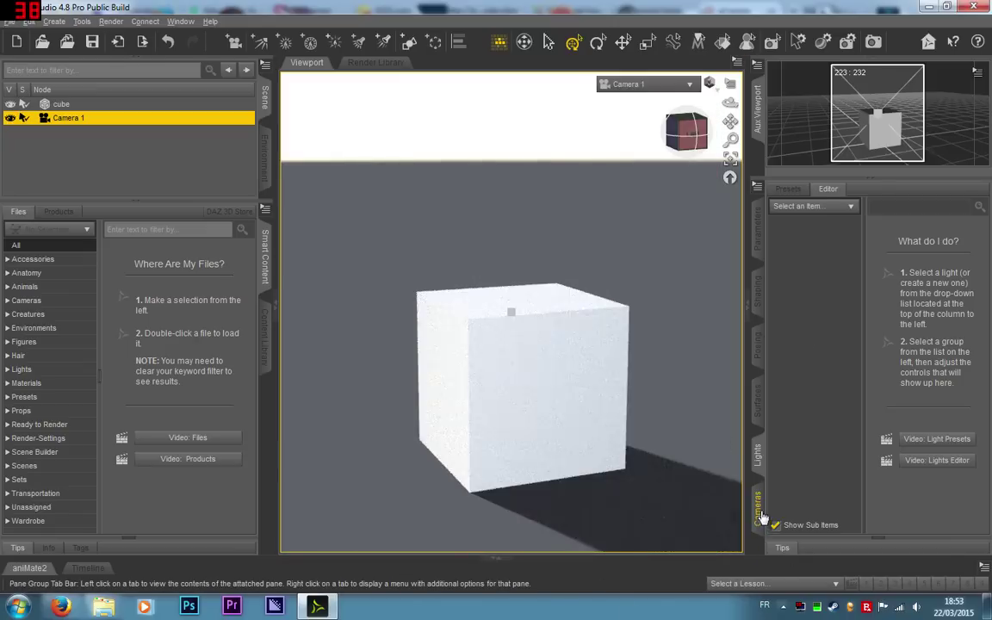
- Set Camera 1's Headlamp Mode to Off
left_click(757, 509)
left_click(806, 318)
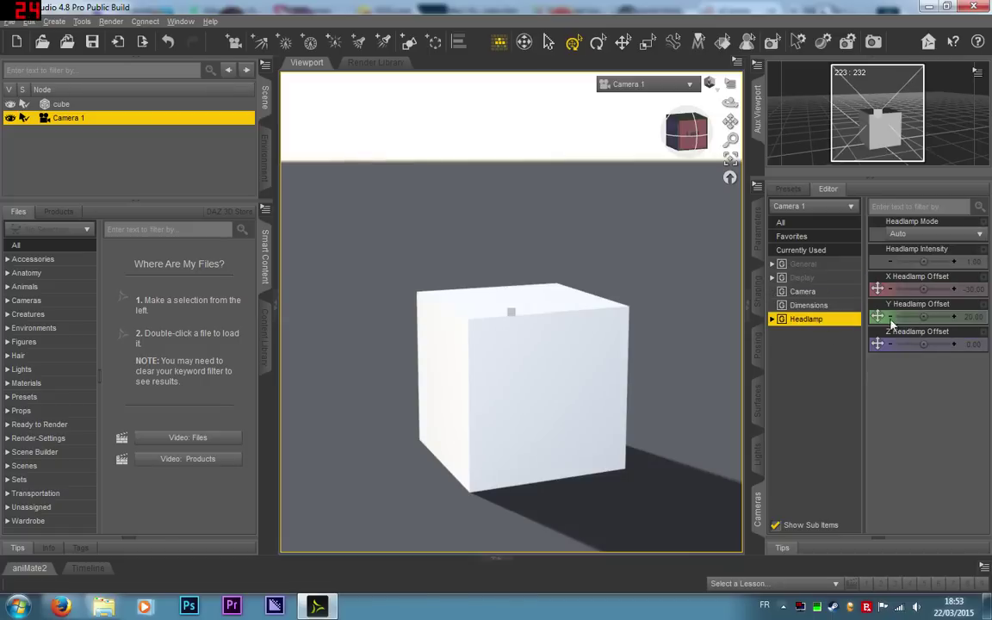
left_click(912, 233)
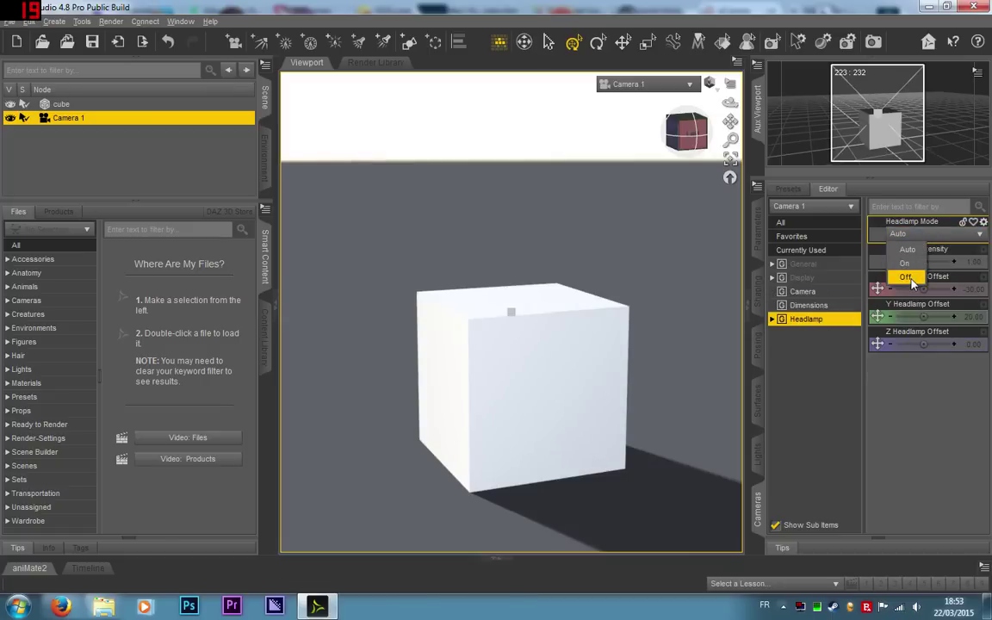
left_click(905, 276)
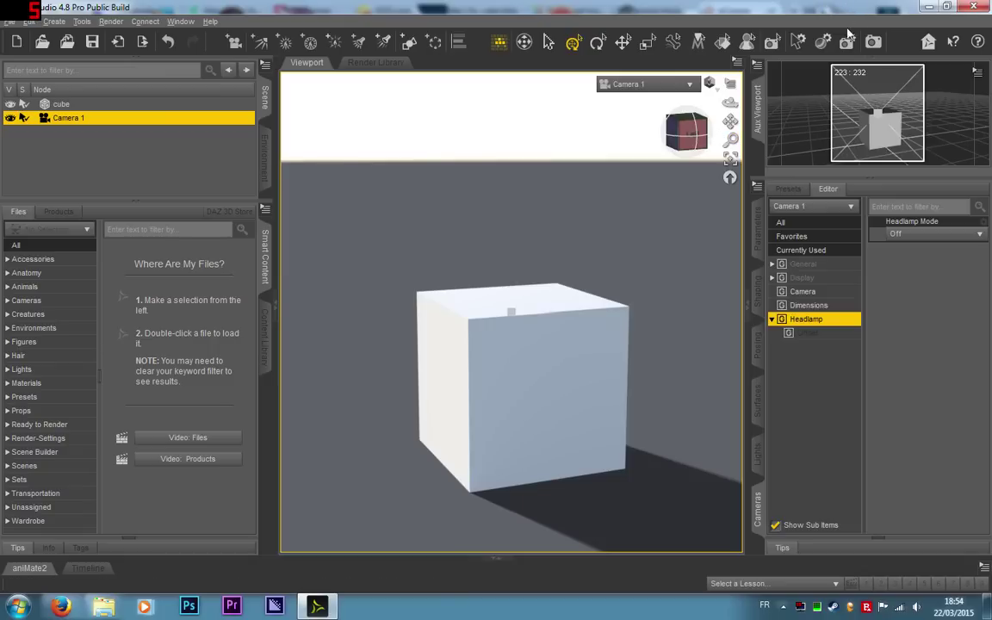
- Load Playa_Sunrise.exr as the Environment Map in the NVIDIA Iray render settings, and close the settings pane
left_click(848, 41)
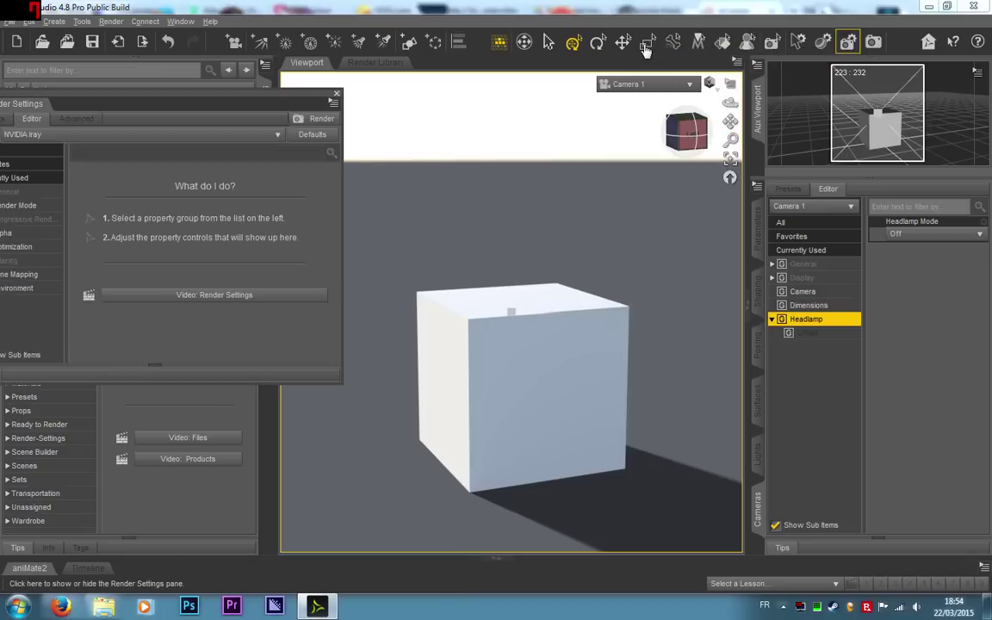
left_click_drag(224, 98, 404, 104)
left_click(191, 210)
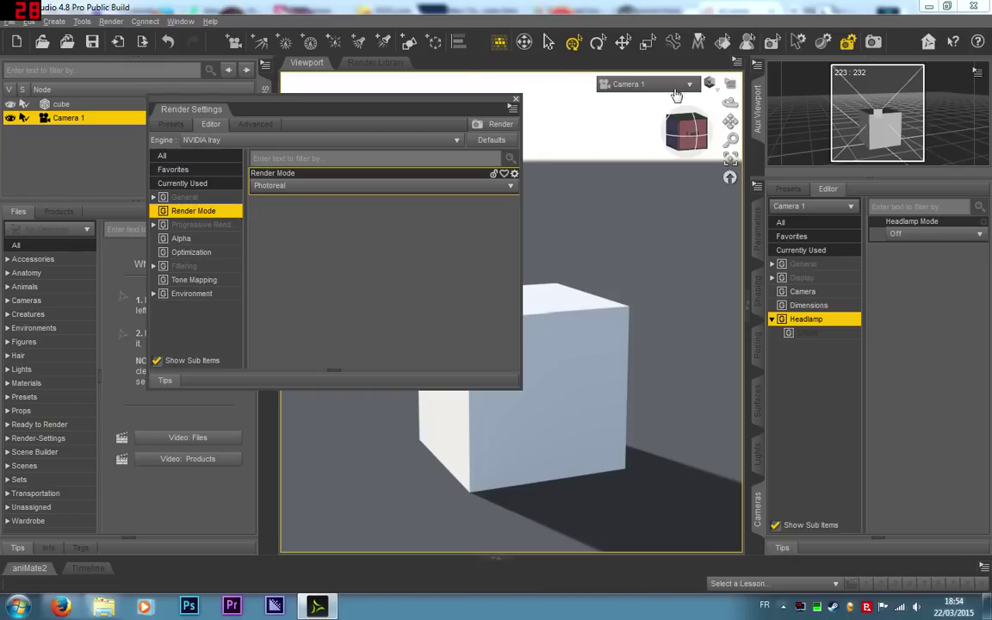
left_click(232, 293)
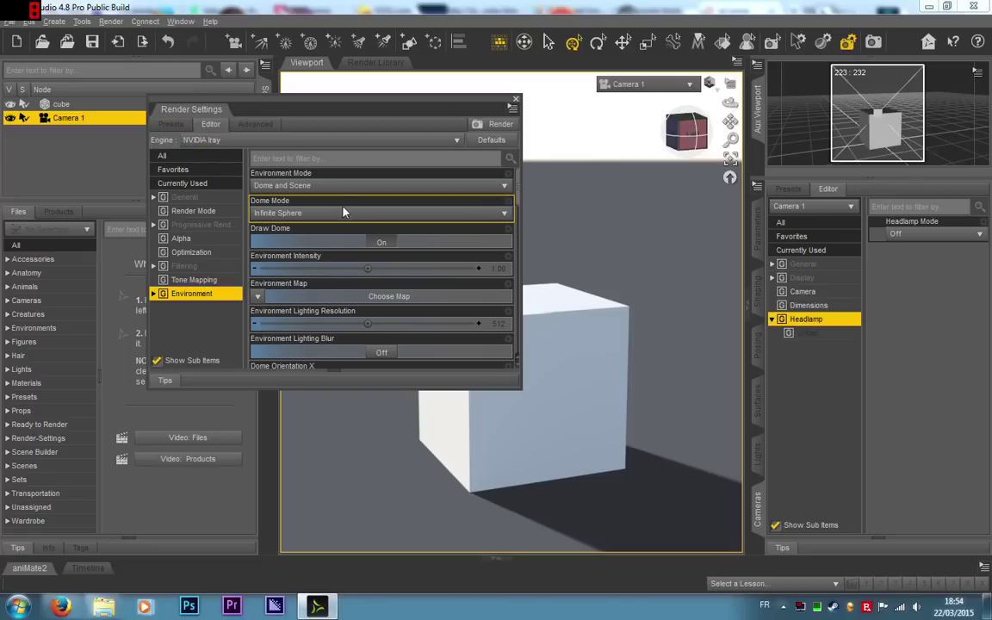
left_click(256, 297)
left_click(275, 312)
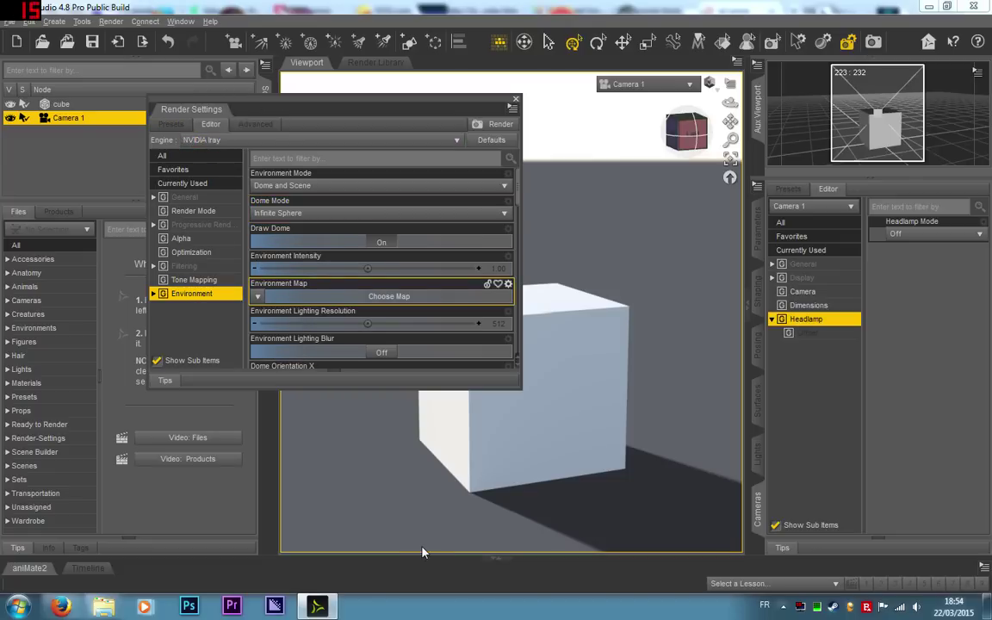
left_click(192, 112)
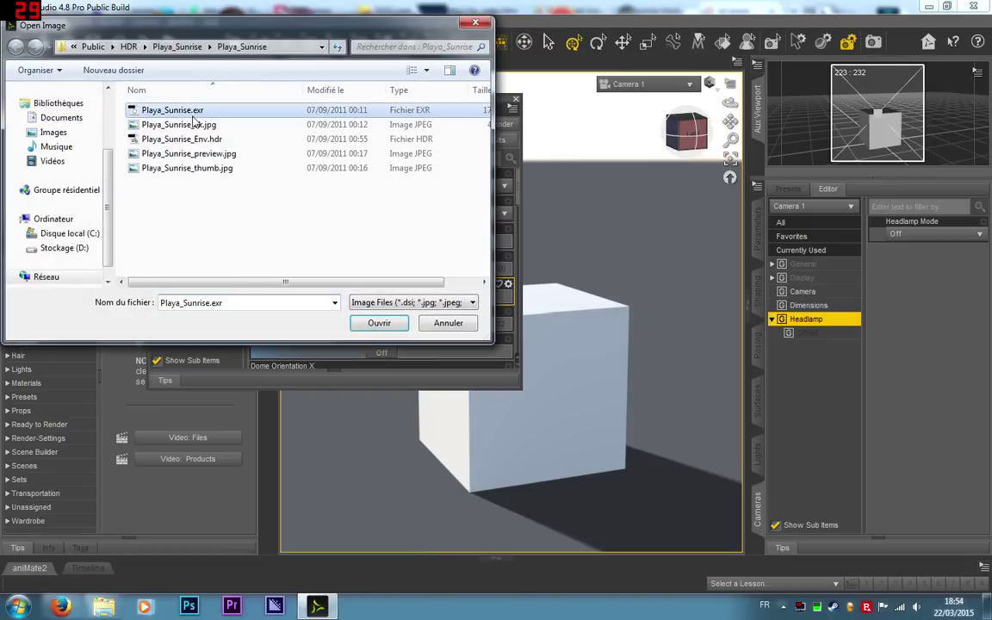
left_click_drag(356, 283, 492, 290)
left_click(394, 325)
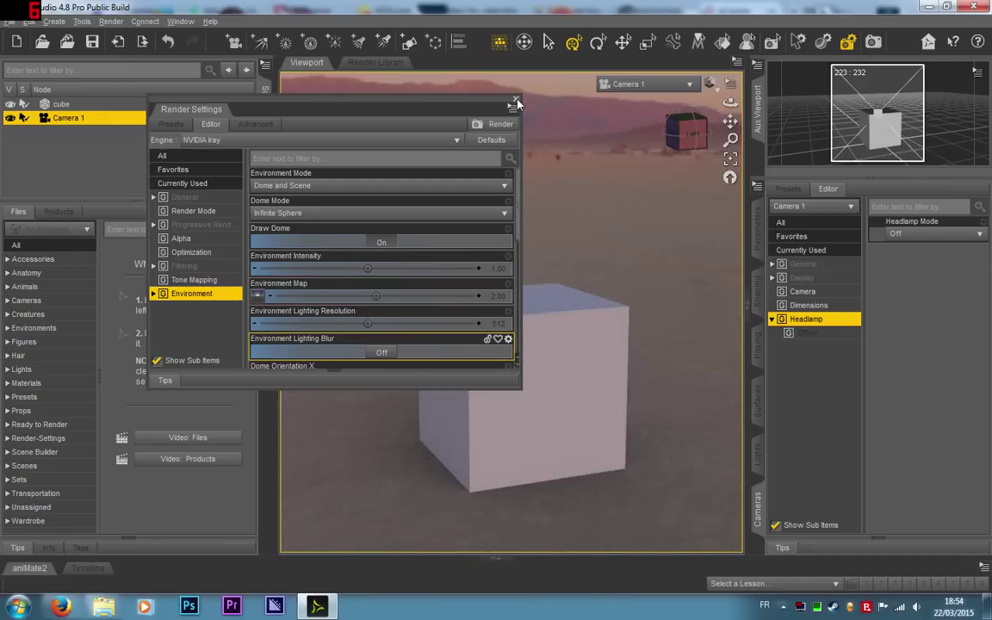
left_click(515, 101)
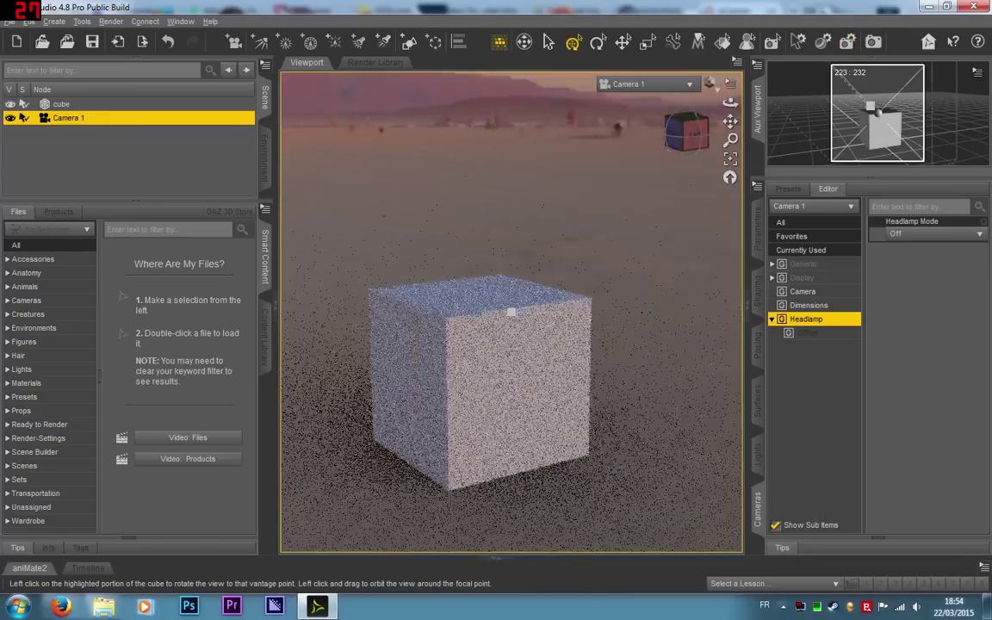
- Orbit Camera 1 to face the sun behind the cube and pull it back until the whole cube is in frame
left_click(686, 131)
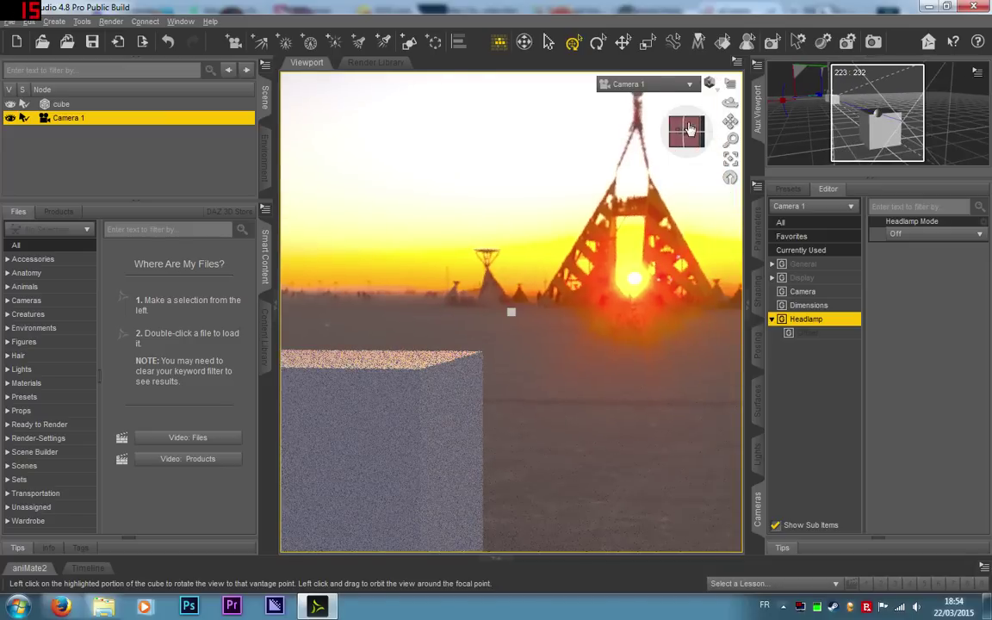
scroll(639, 400, "down", 4)
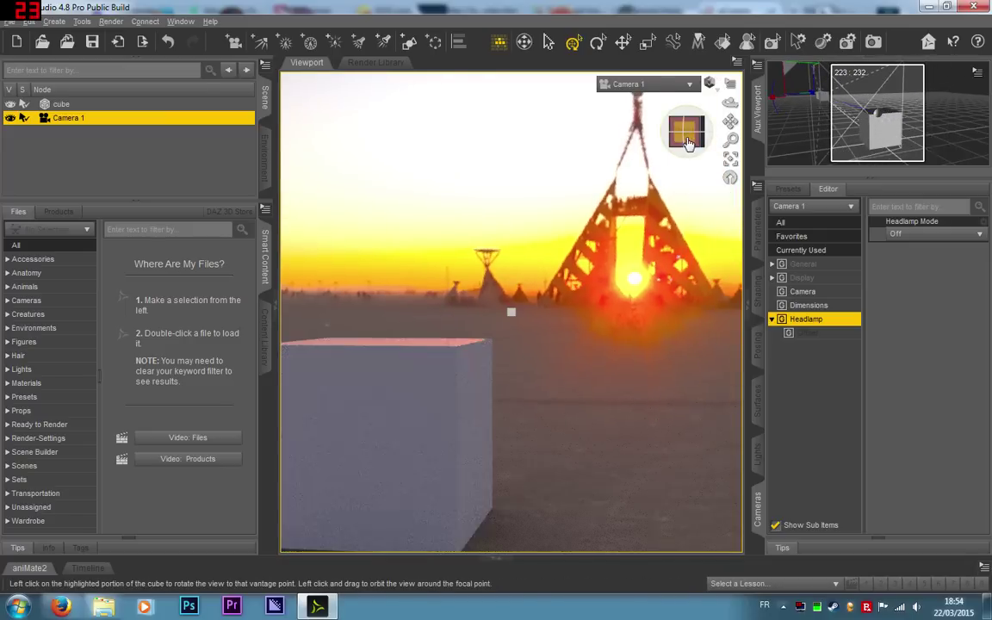
mouse_move(688, 143)
left_mouse_down()
mouse_move(690, 198)
mouse_move(687, 145)
left_mouse_up()
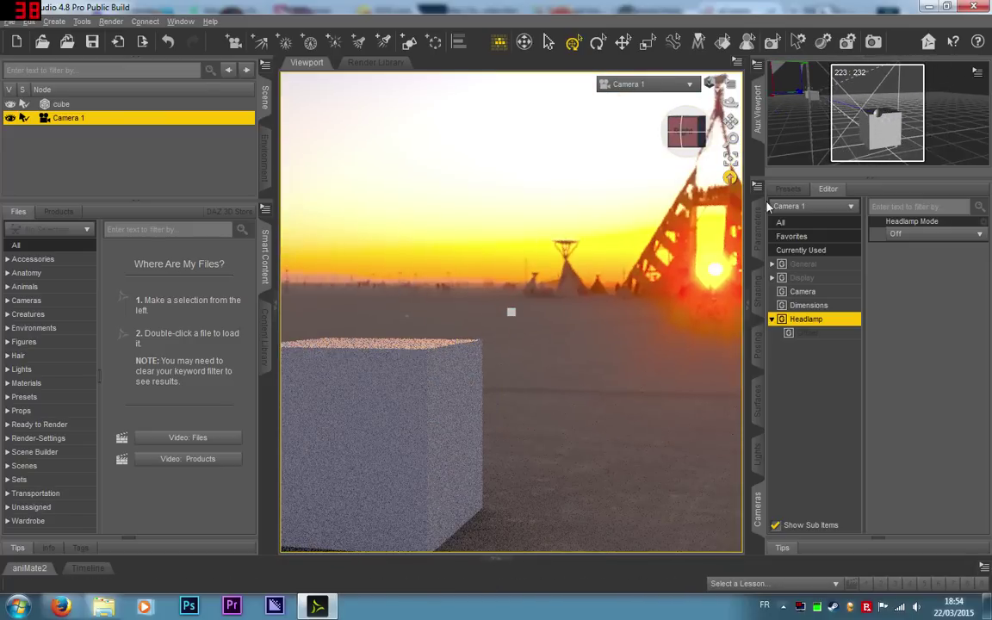
scroll(614, 387, "down", 2)
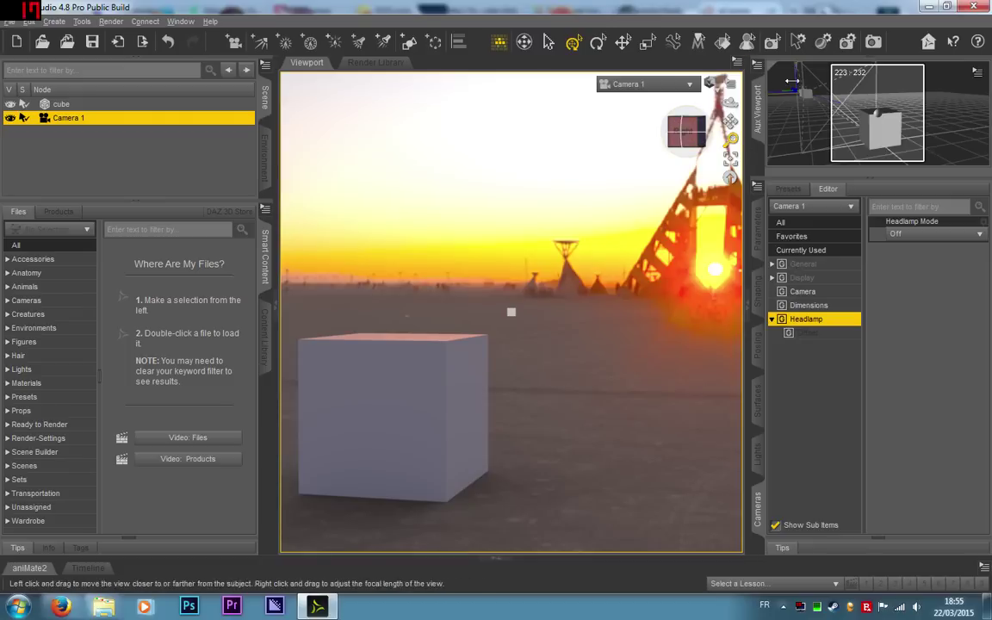
- Reopen the Render Settings pane, enlarge it and make it undockable
left_click(857, 48)
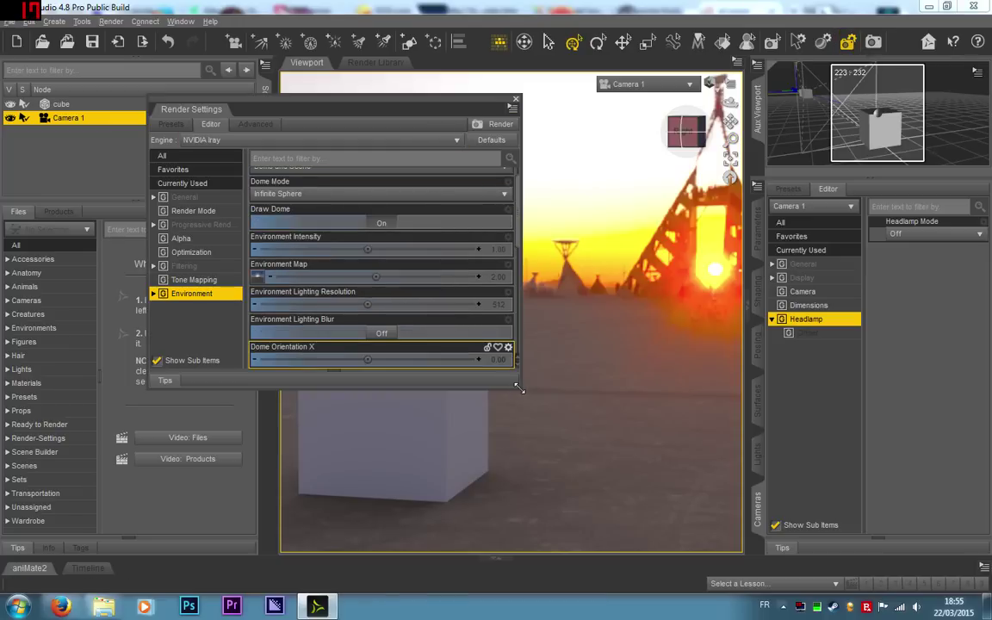
left_click_drag(520, 390, 707, 534)
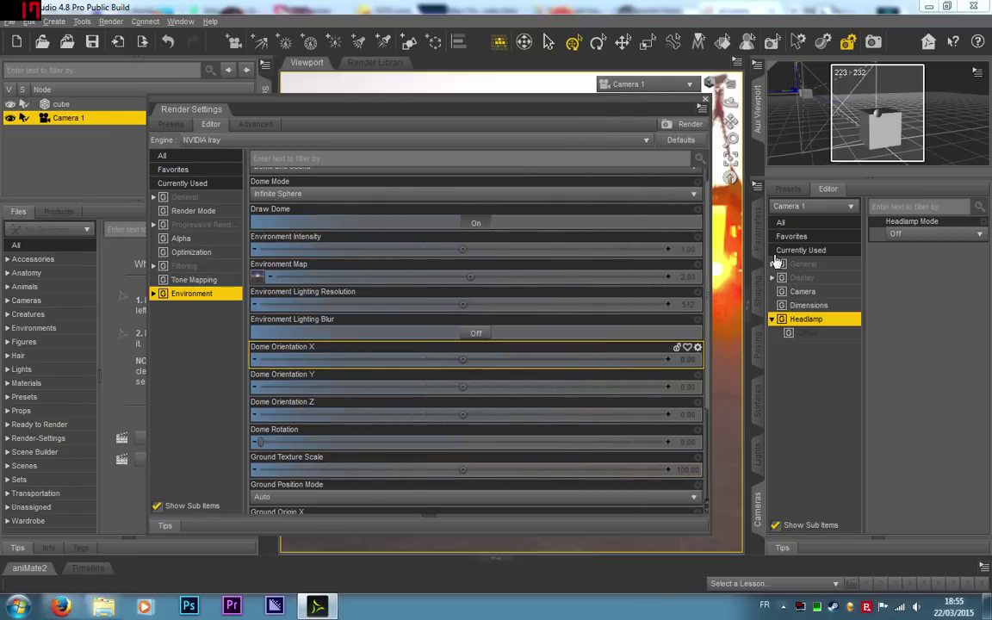
left_click_drag(566, 102, 446, 213)
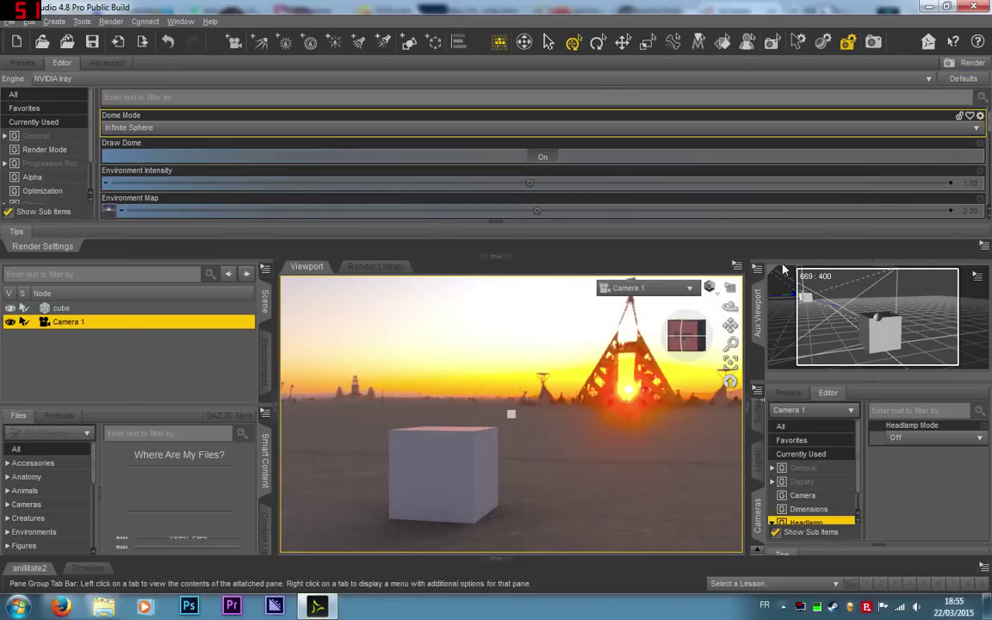
left_click(984, 247)
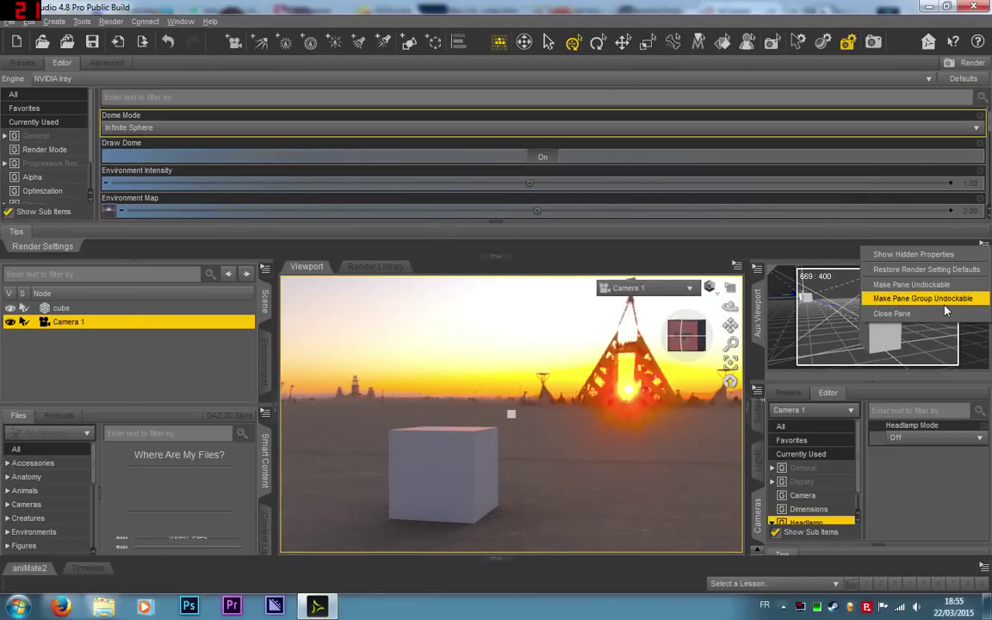
left_click(911, 284)
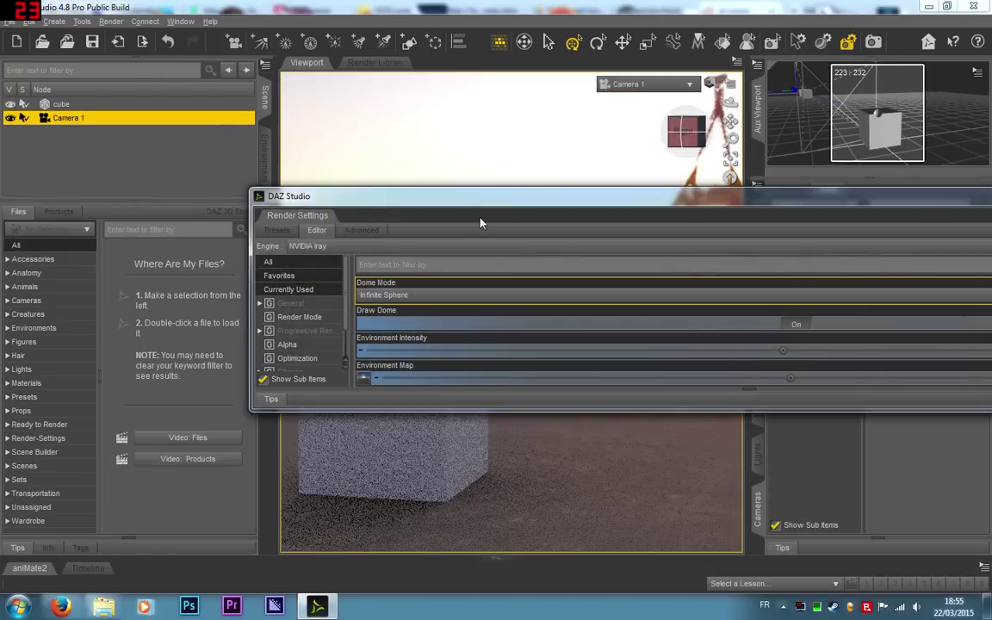
- Resize and reposition the floating Render Settings window so the Environment properties down to Dome Rotation fit inside it
left_click_drag(460, 199, 228, 128)
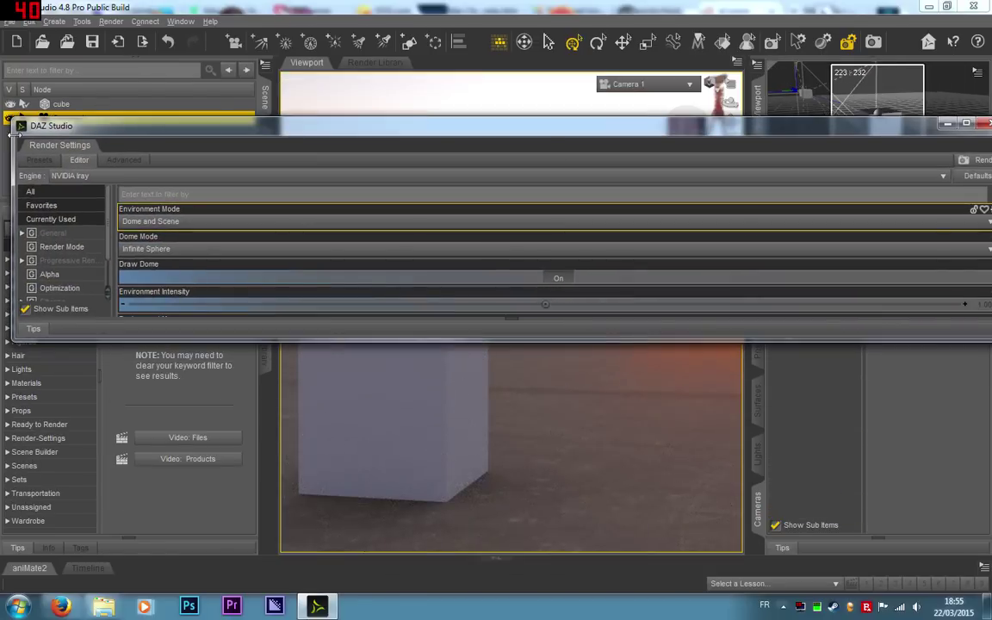
left_click_drag(7, 134, 659, 134)
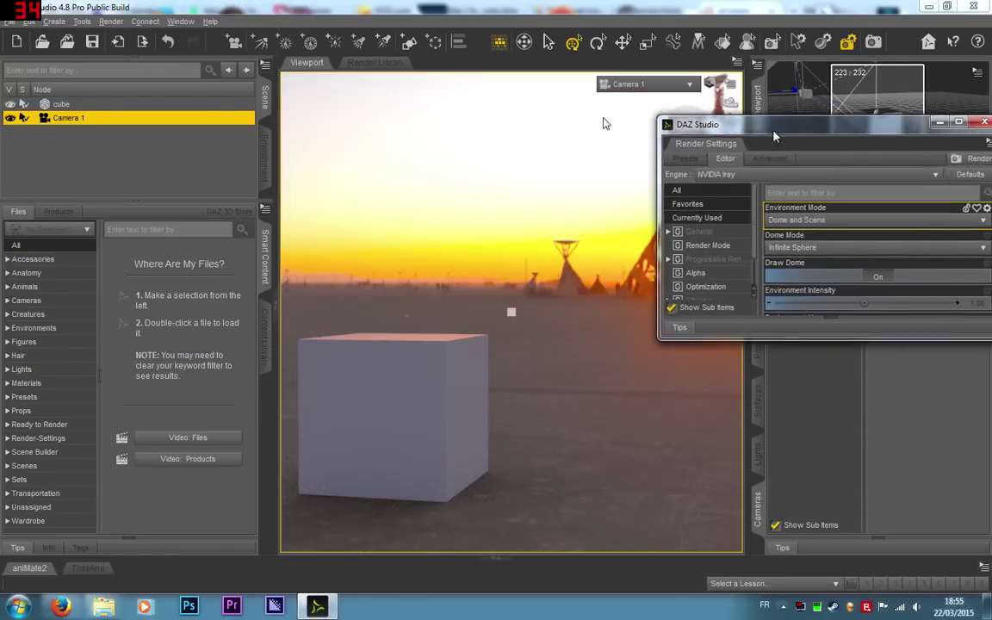
left_click_drag(774, 125, 163, 105)
left_click_drag(387, 320, 681, 520)
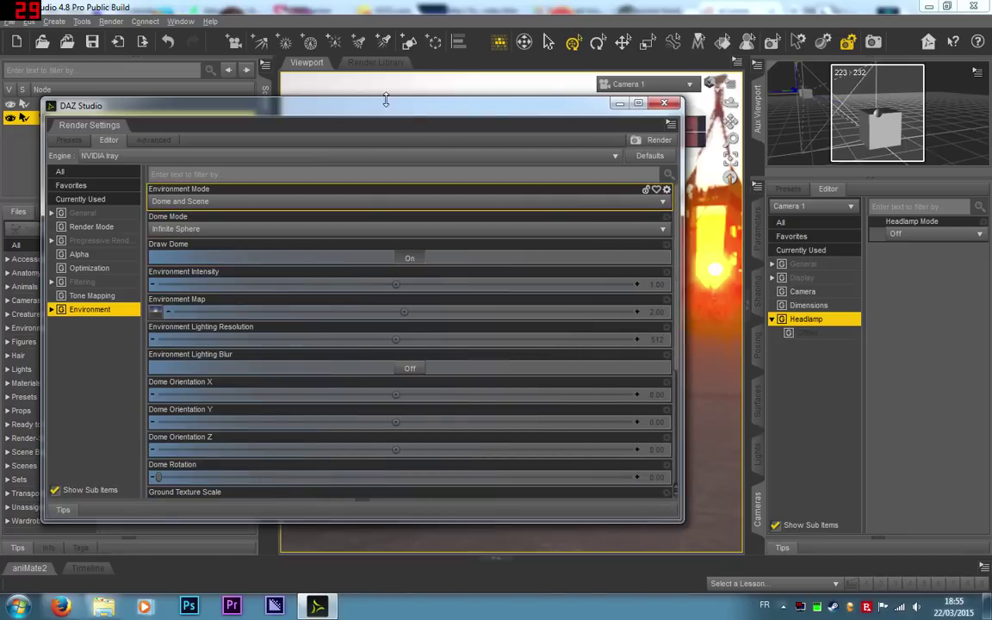
left_click_drag(386, 105, 381, 56)
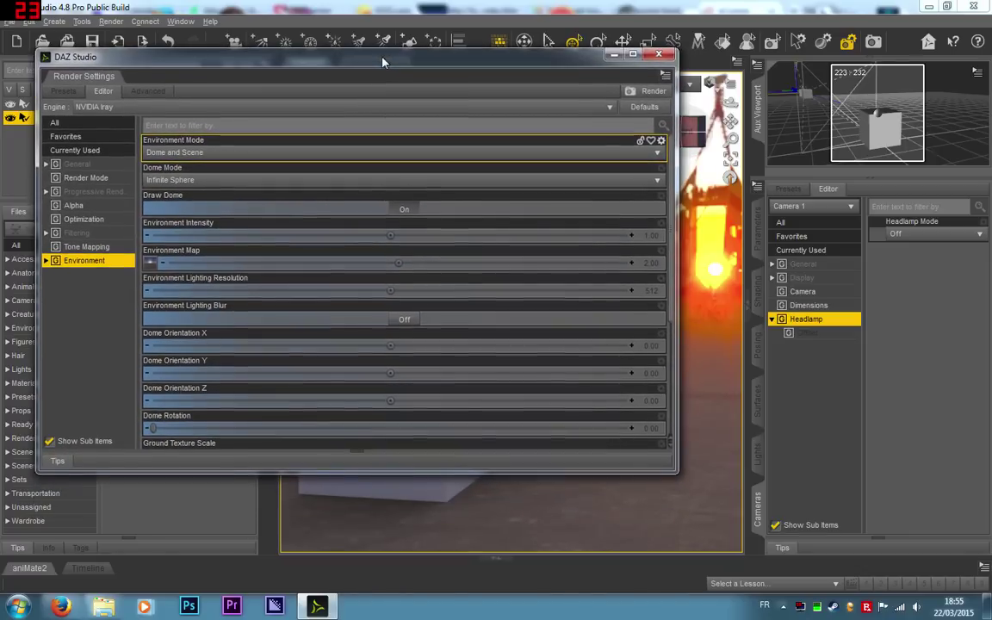
- Review the available Dome Mode options for the environment without changing the mode
left_click(185, 182)
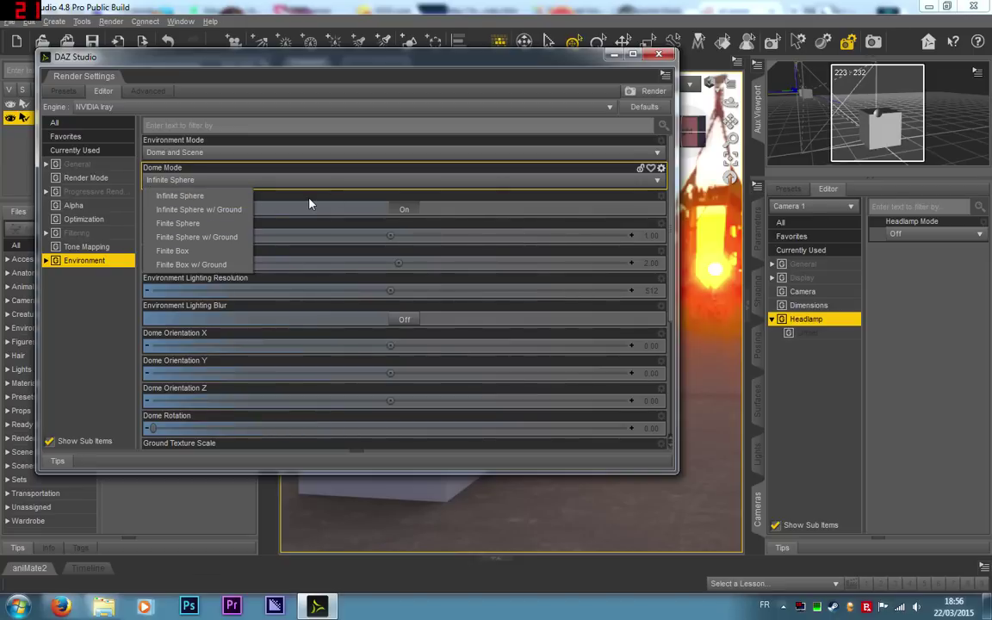
left_click(355, 215)
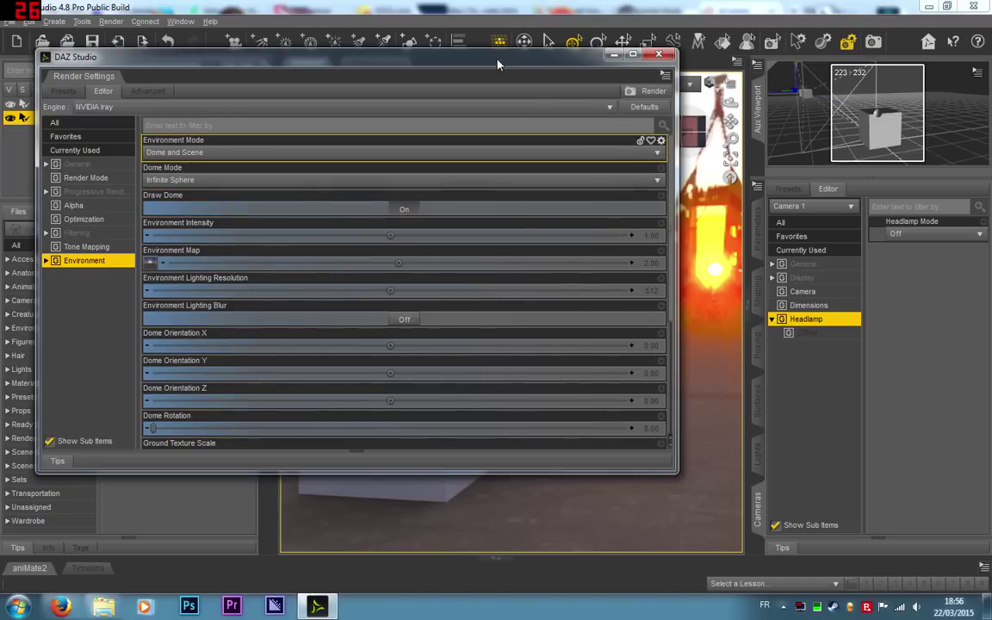
- Turn Draw Dome off to compare the viewport without the environment background, and switch it back on
left_click_drag(446, 52, 210, 49)
left_click(168, 205)
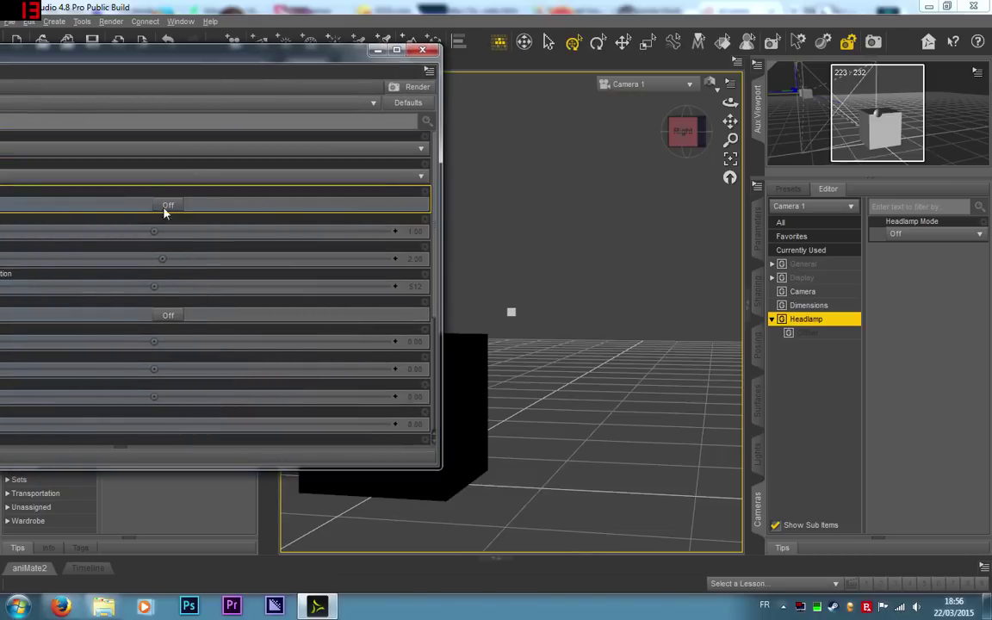
mouse_move(260, 59)
left_mouse_down()
mouse_move(166, 60)
mouse_move(287, 76)
mouse_move(594, 78)
mouse_move(542, 334)
mouse_move(511, 402)
mouse_move(520, 146)
mouse_move(482, 40)
mouse_move(457, 70)
left_mouse_up()
left_click(474, 222)
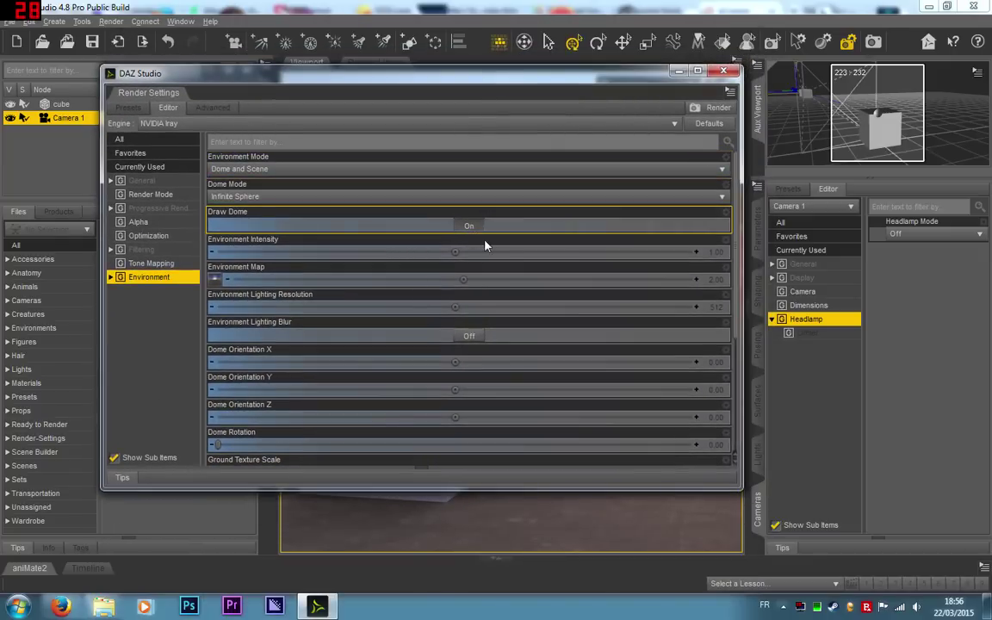
- Move the Render Settings window off the scene, raise Environment Intensity to 4.95 to compare the lighting, and reset it to default
mouse_move(453, 251)
left_click_drag(507, 80, 340, 79)
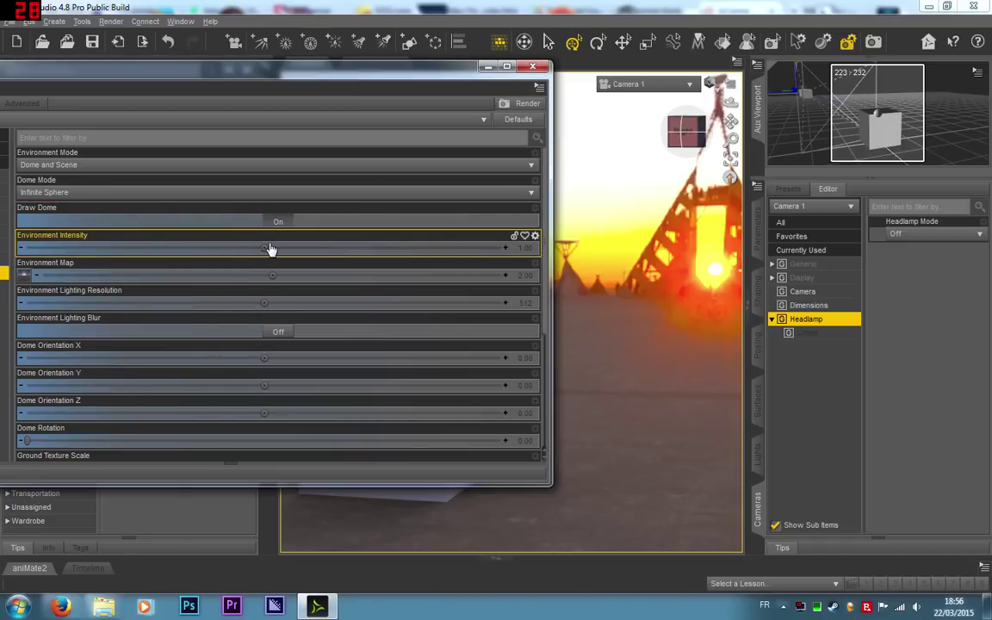
left_click_drag(265, 247, 458, 235)
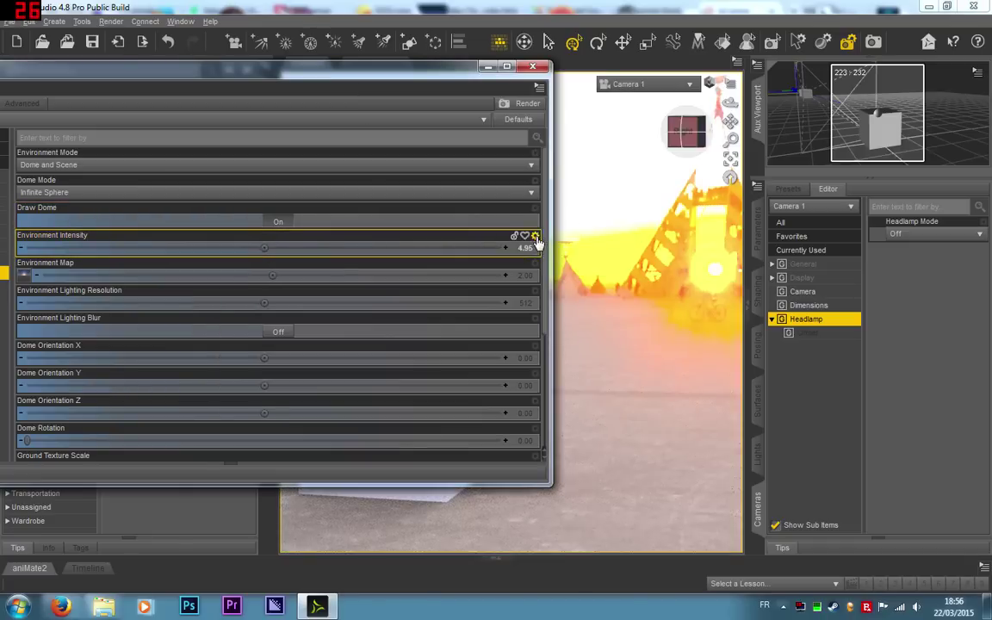
left_click(534, 235)
left_click(551, 306)
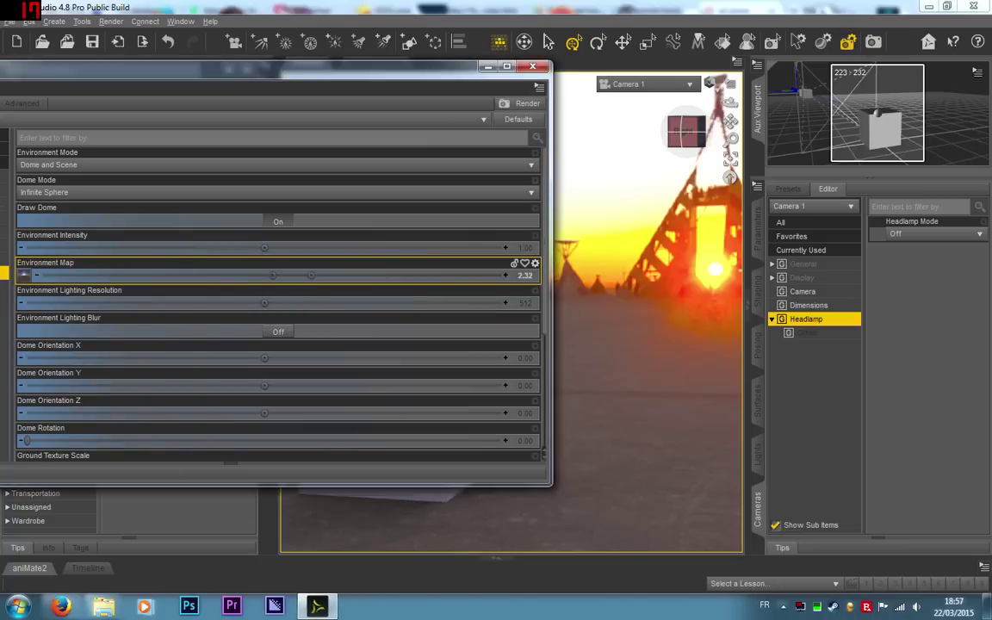
- Raise the Environment Map value to 16.43 to compare the brightness, and reset it to its default
left_click_drag(311, 276, 384, 277)
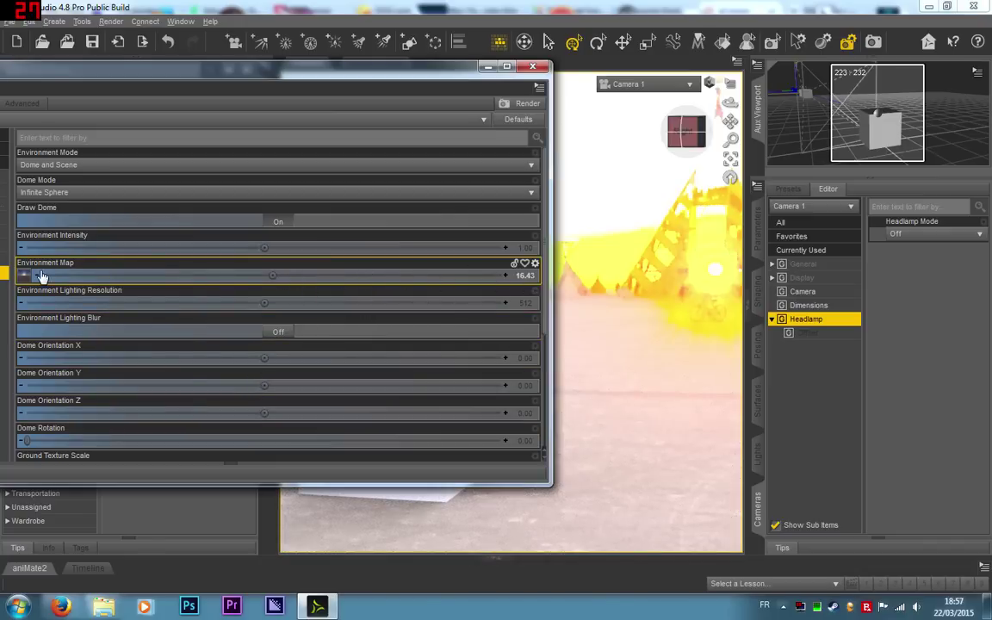
mouse_move(26, 277)
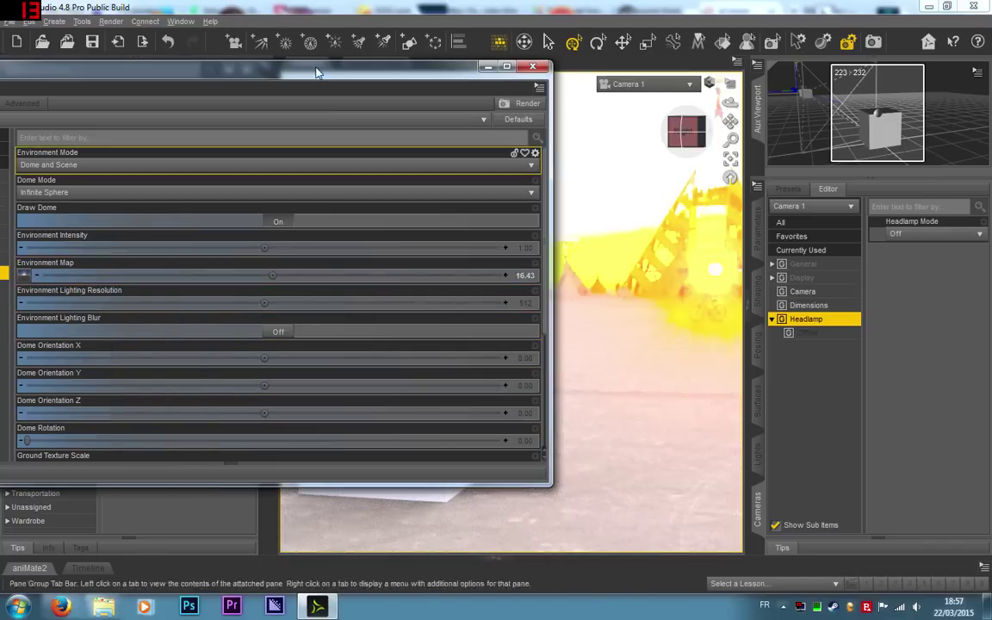
left_click_drag(321, 70, 387, 91)
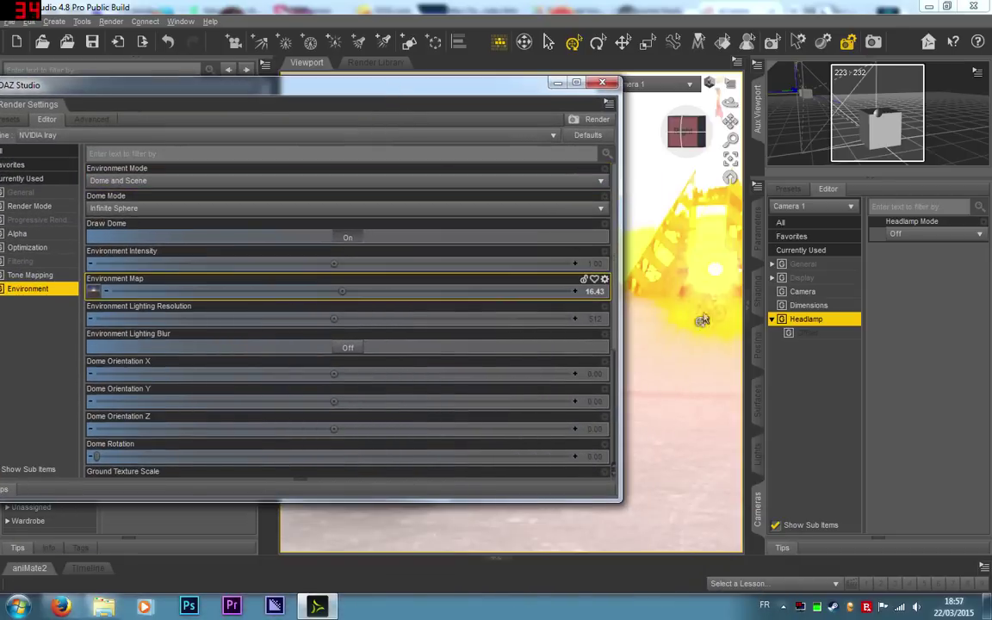
right_click(601, 286)
left_click(623, 351)
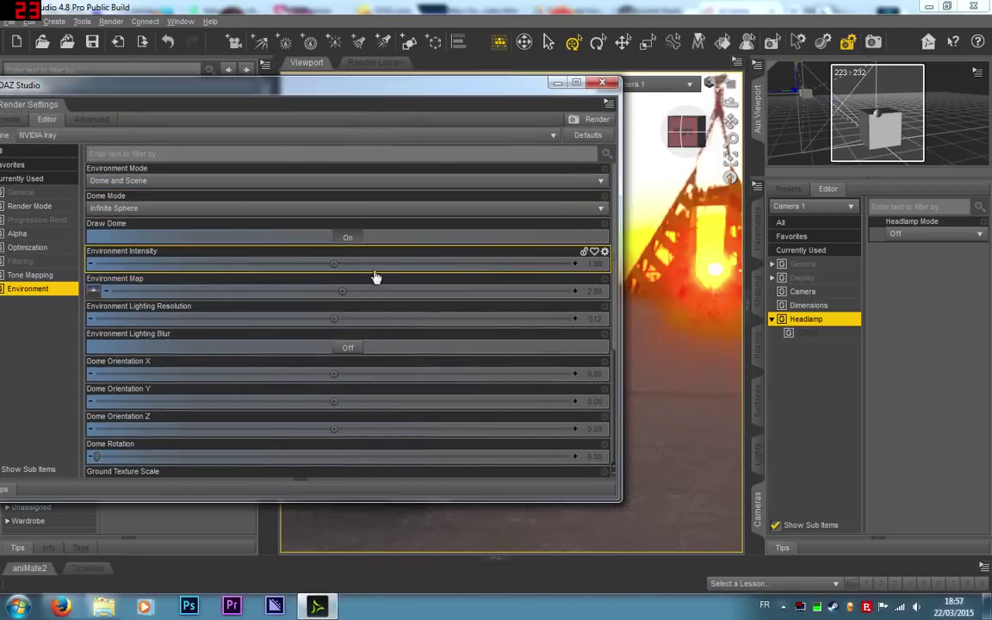
- Turn Environment Lighting Blur on
mouse_move(334, 316)
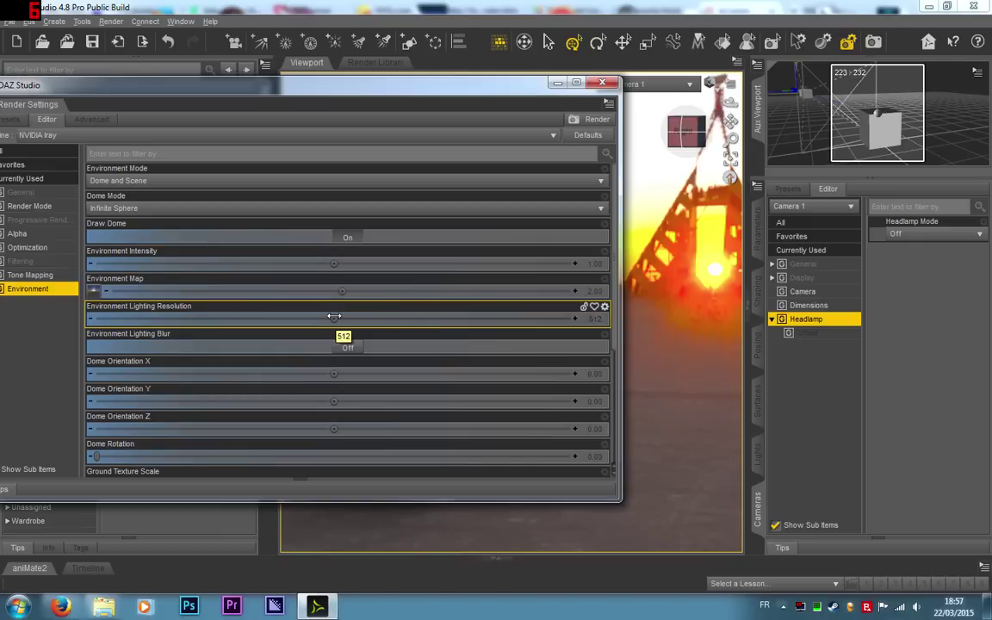
scroll(344, 298, "down", 3)
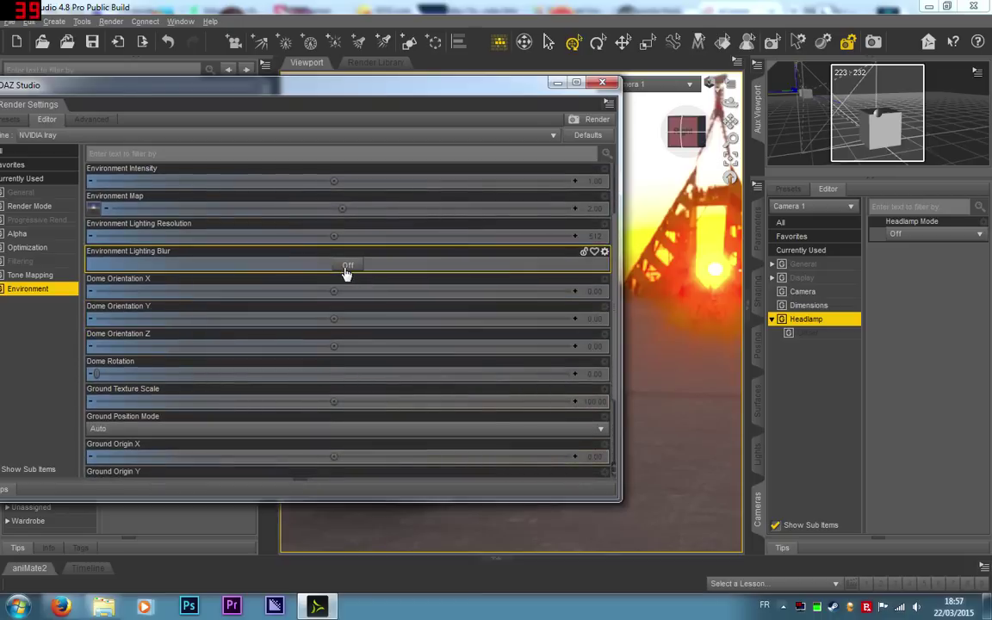
left_click(344, 270)
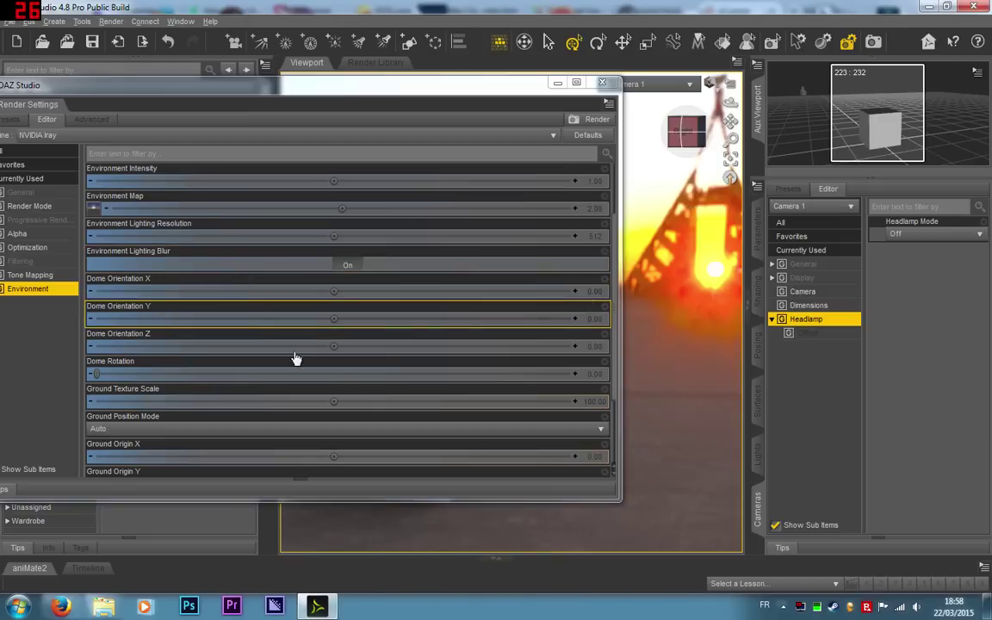
- Raise Ground Texture Scale to 651.84, check the whole viewport for its effect, and reset it to its default
scroll(266, 319, "down", 3)
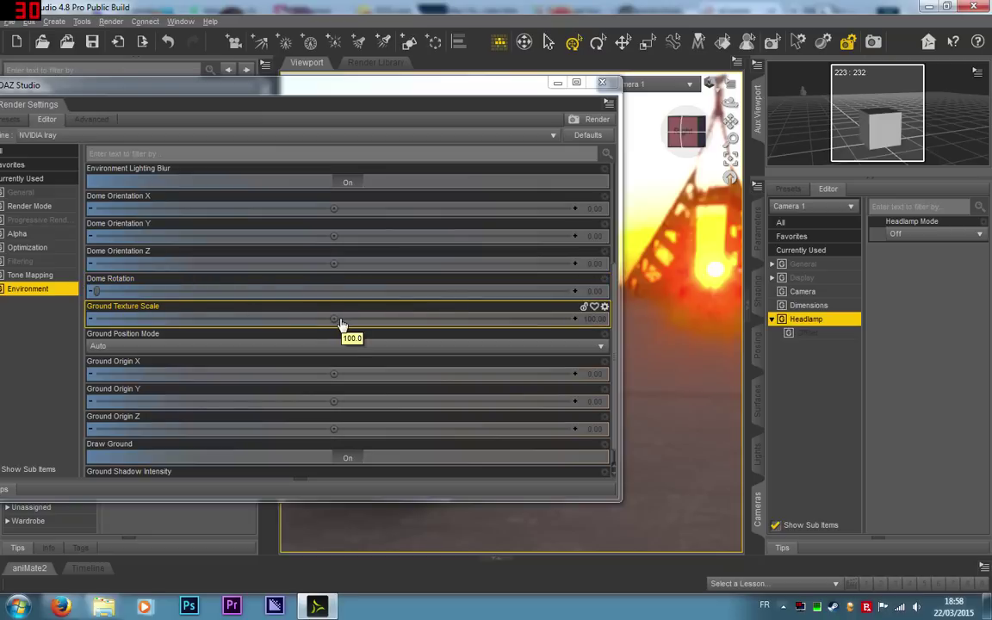
mouse_move(340, 320)
left_mouse_down()
mouse_move(381, 319)
mouse_move(334, 319)
left_mouse_up()
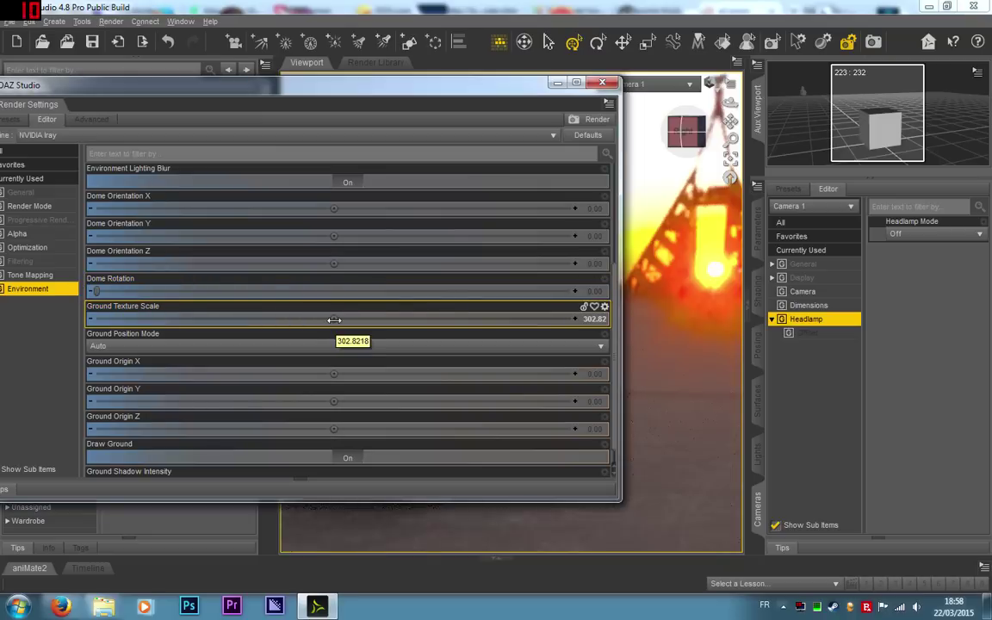
left_click_drag(334, 312, 79, 310)
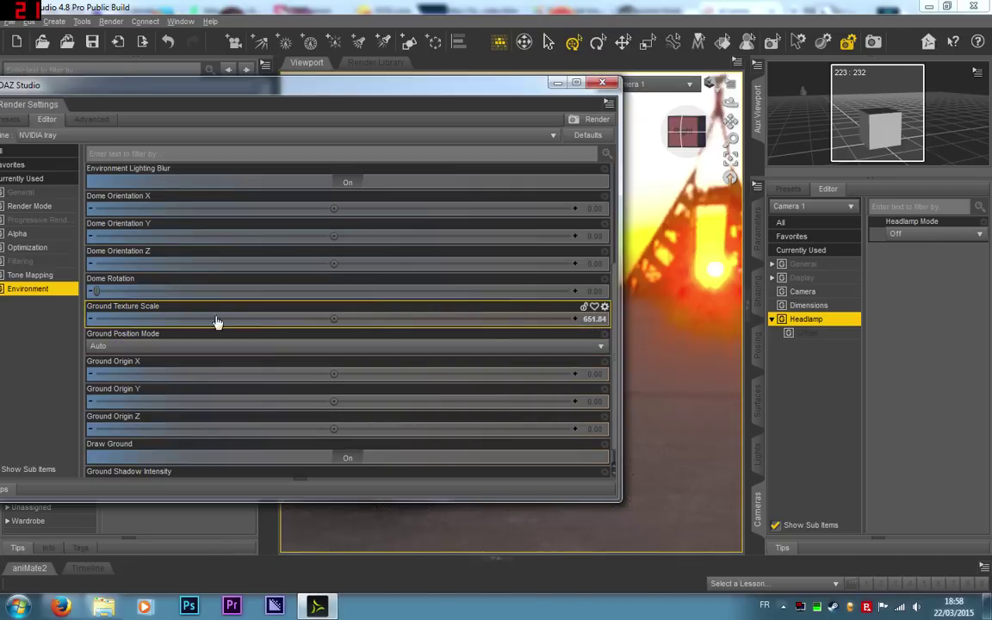
left_click_drag(520, 89, 6, 94)
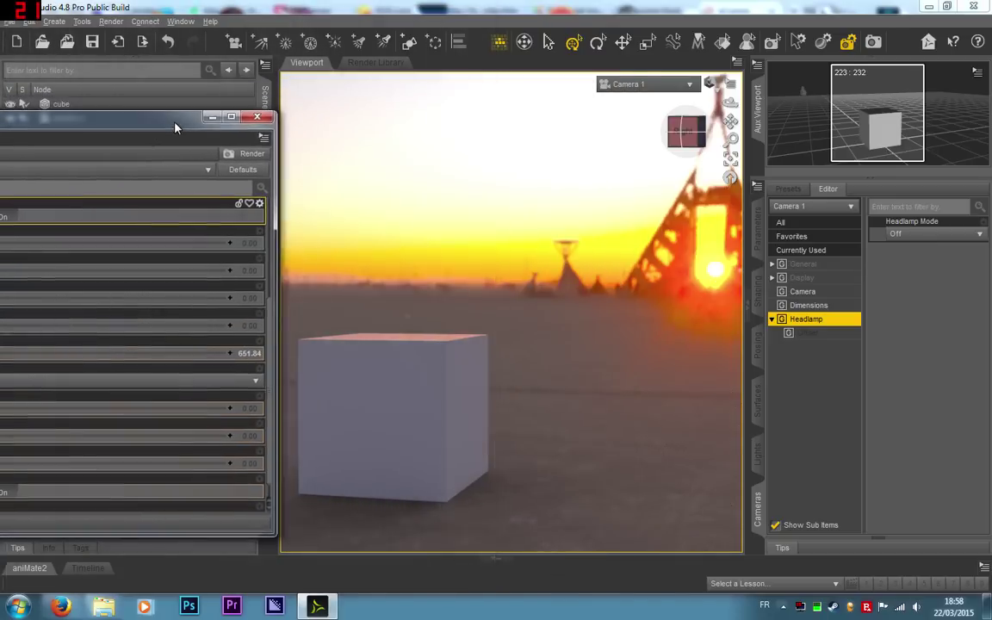
left_click_drag(175, 123, 561, 88)
left_click(645, 306)
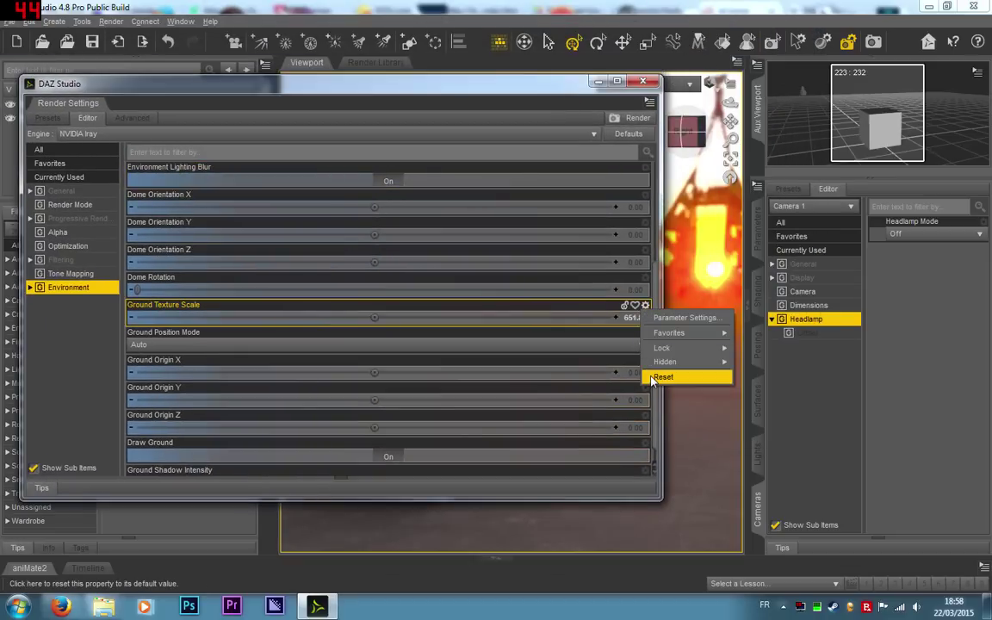
left_click(656, 376)
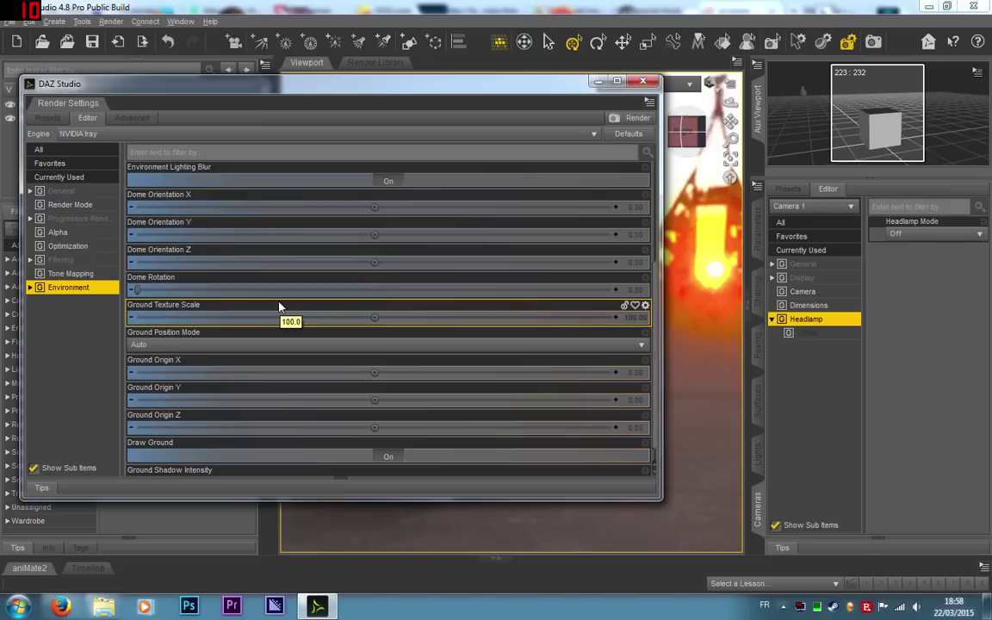
- Review the available Ground Position Mode options without changing the mode
left_click(191, 305)
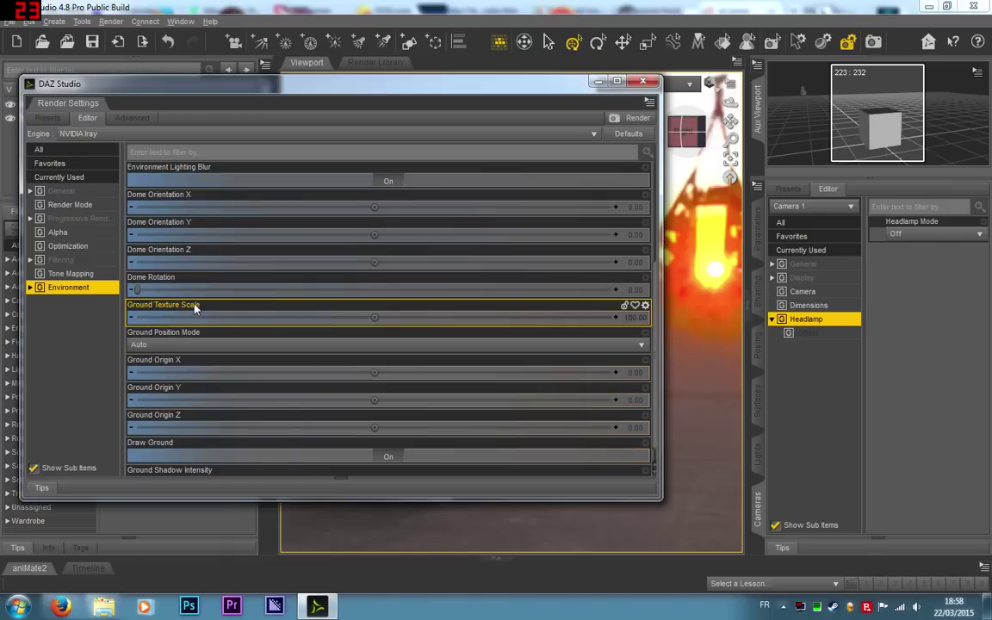
scroll(317, 329, "down", 1)
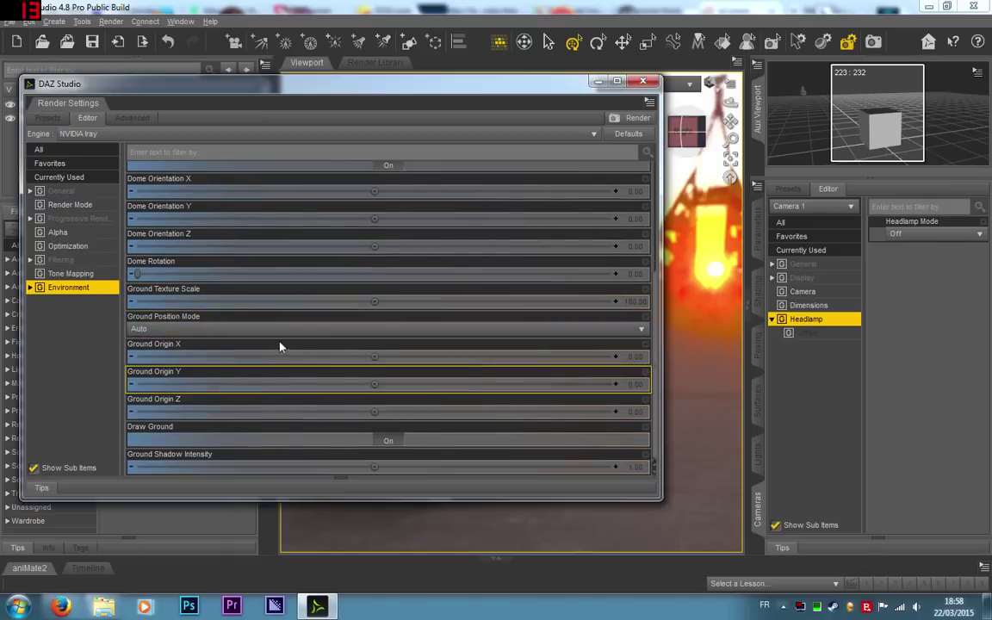
left_click(179, 331)
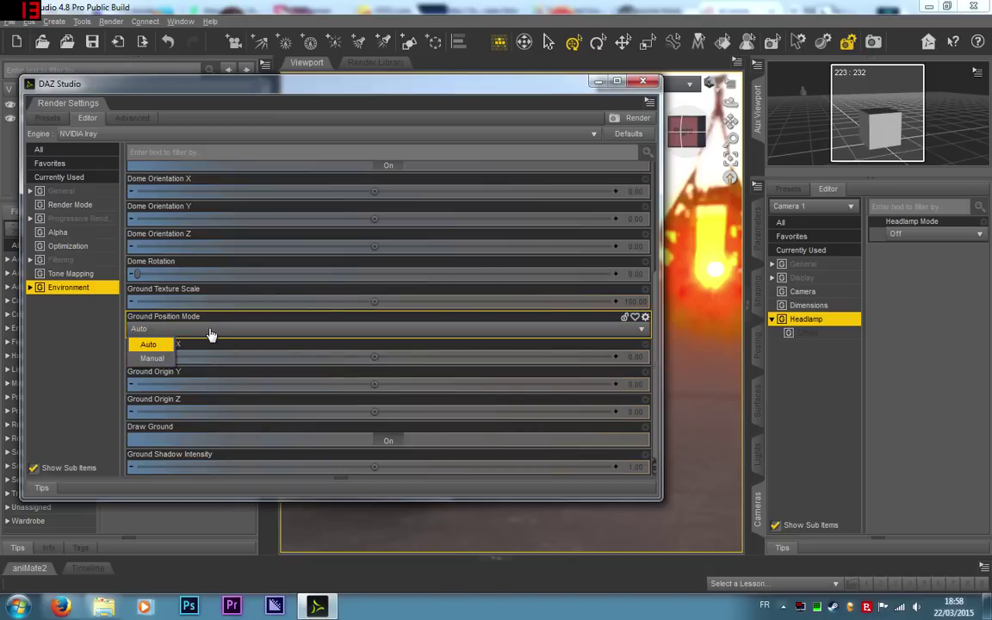
left_click(450, 347)
scroll(501, 304, "up", 1)
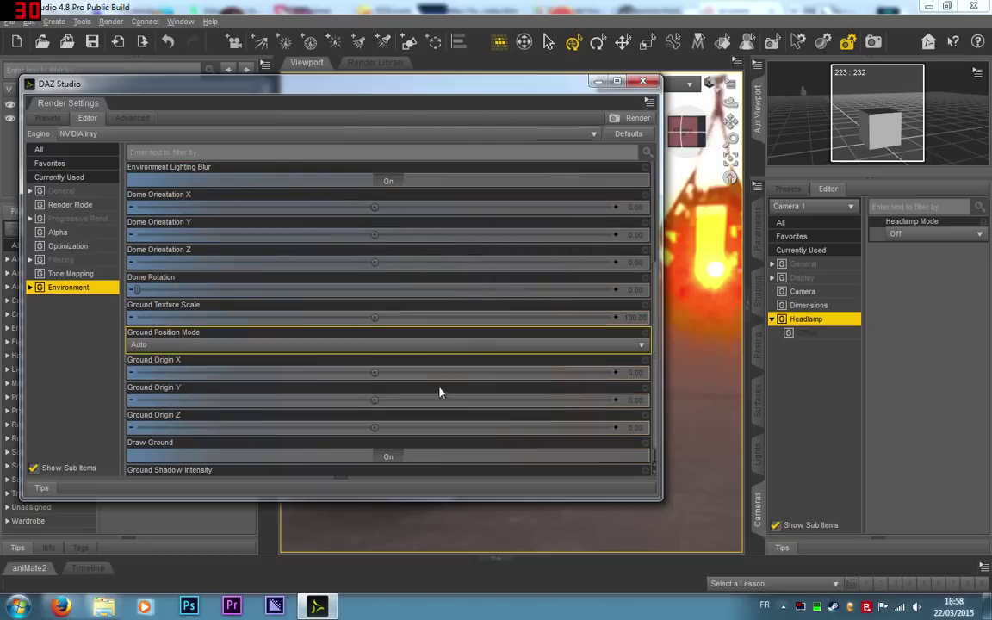
scroll(394, 353, "down", 1)
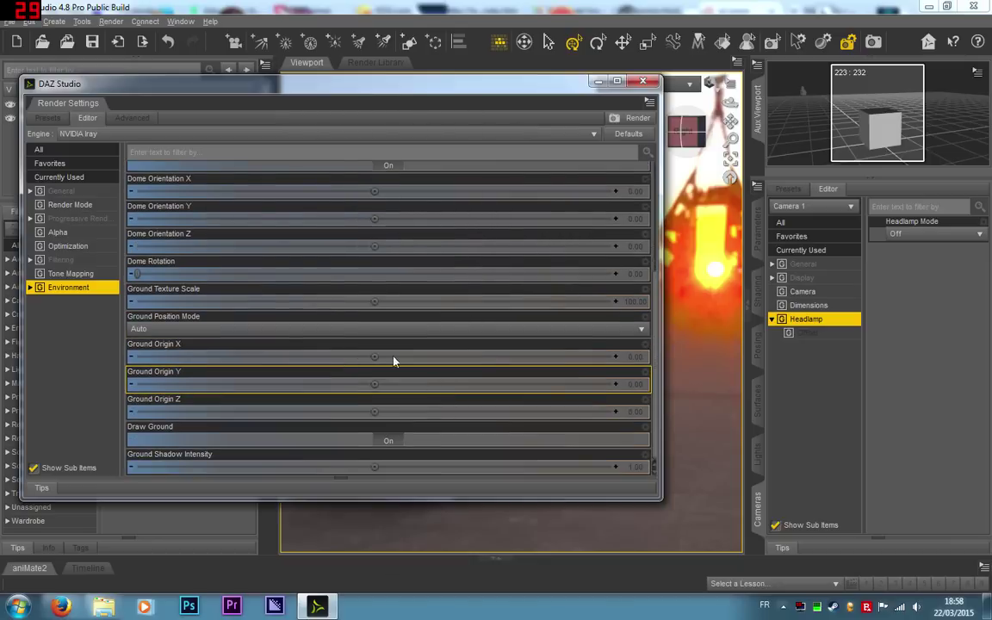
left_click(158, 335)
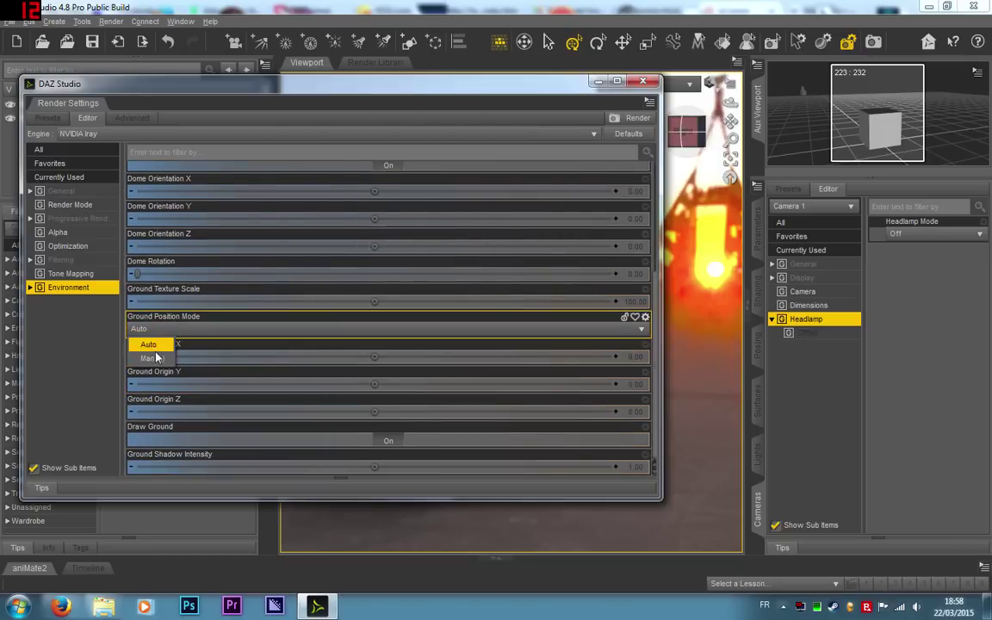
left_click(441, 359)
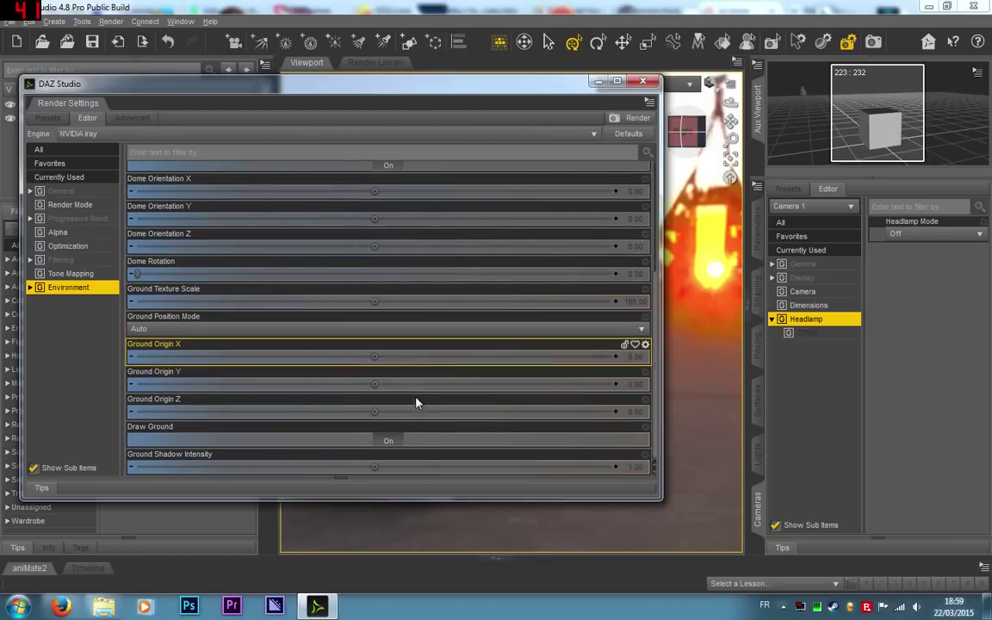
- Turn Draw Ground off and move the Render Settings window clear of the cube to compare its ground shadow
left_click(393, 437)
mouse_move(553, 83)
left_mouse_down()
mouse_move(495, 95)
mouse_move(164, 91)
left_mouse_up()
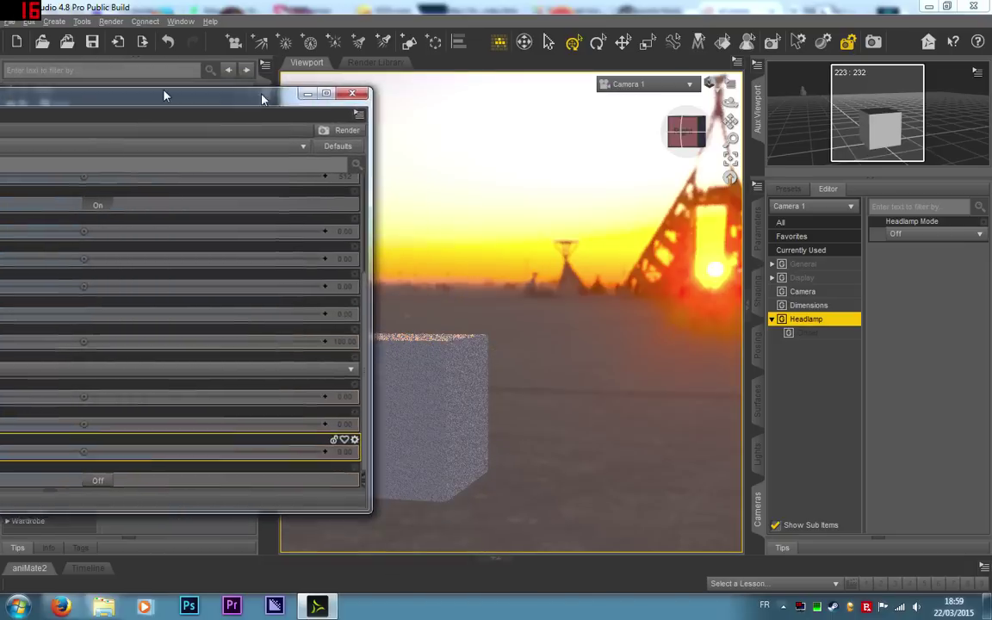
mouse_move(262, 99)
left_mouse_down()
mouse_move(82, 103)
mouse_move(629, 87)
mouse_move(97, 92)
mouse_move(111, 98)
left_mouse_up()
left_click(465, 465)
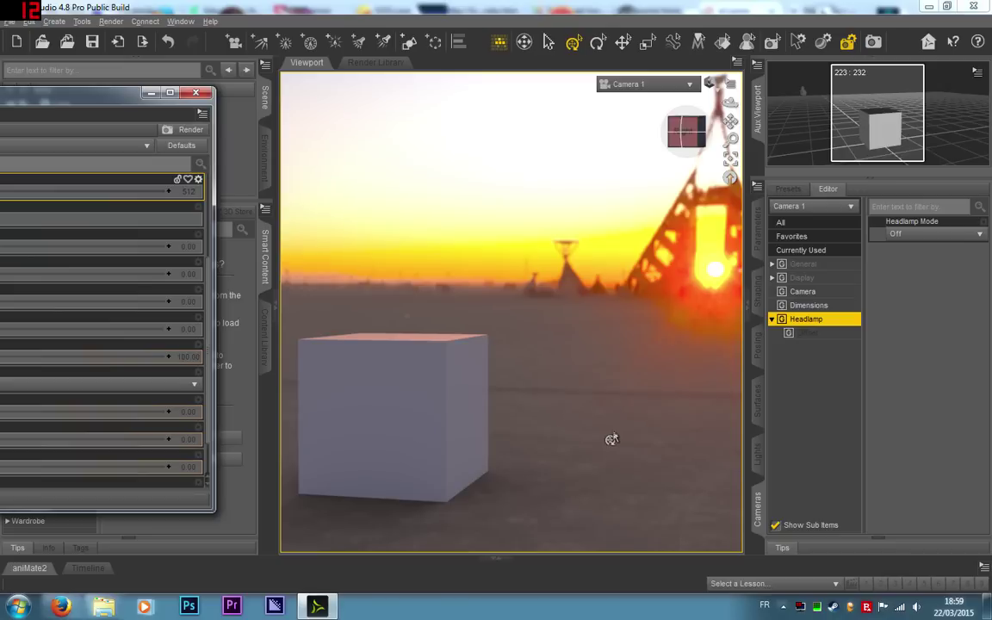
- Orbit Camera 1 around the cube to examine its ground contact from another side
left_click(687, 129)
mouse_move(687, 129)
left_mouse_down()
mouse_move(696, 119)
mouse_move(711, 126)
mouse_move(695, 131)
left_mouse_up()
left_click(698, 138)
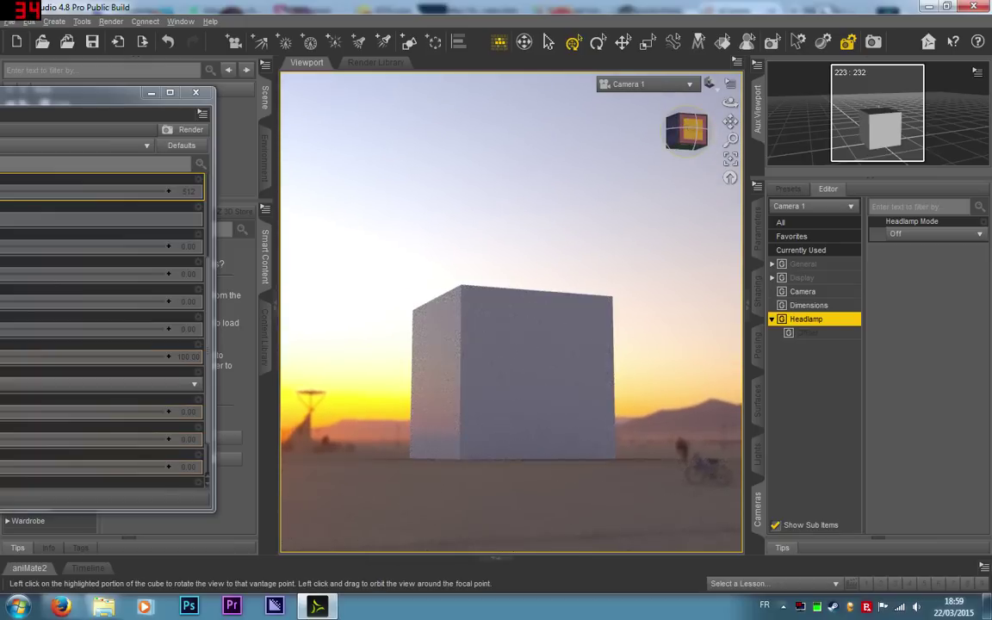
left_click_drag(695, 132, 694, 145)
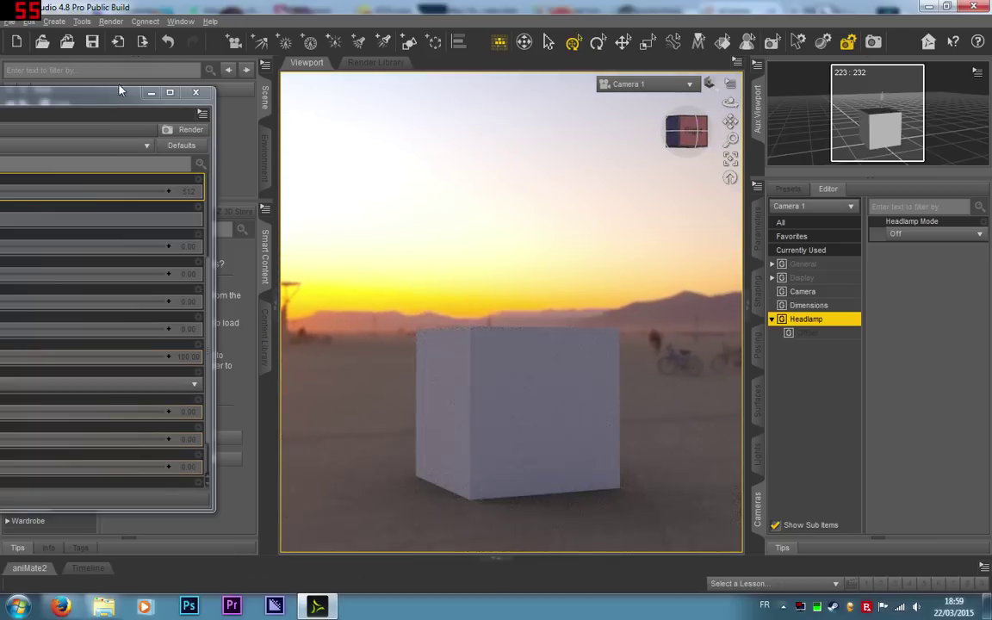
- Switch Draw Ground off to check the cube from a slightly different camera angle, and switch it back on
left_click_drag(140, 89, 448, 53)
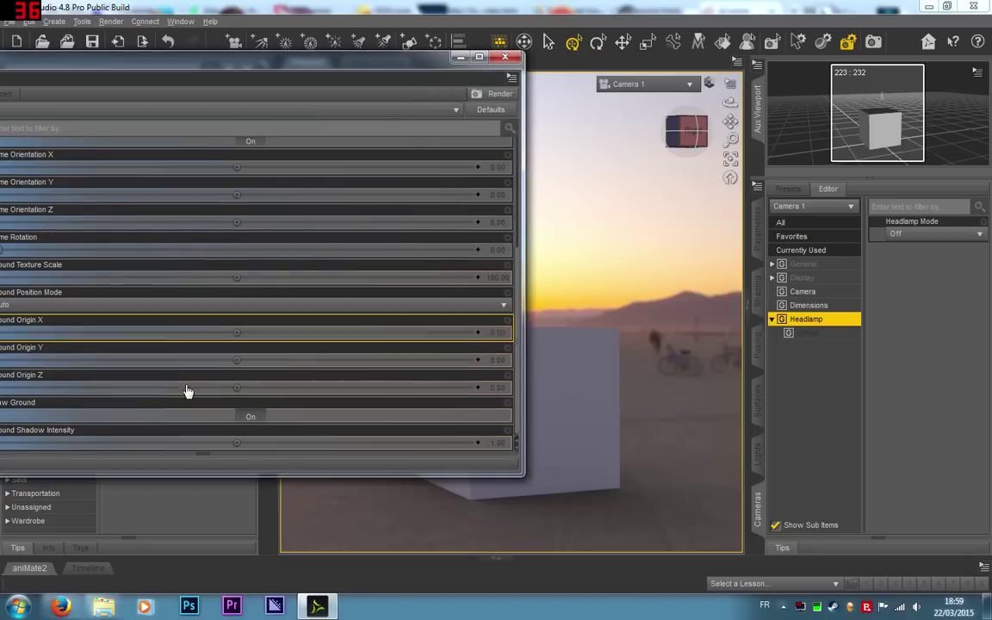
left_click(250, 416)
scroll(249, 413, "up", 1)
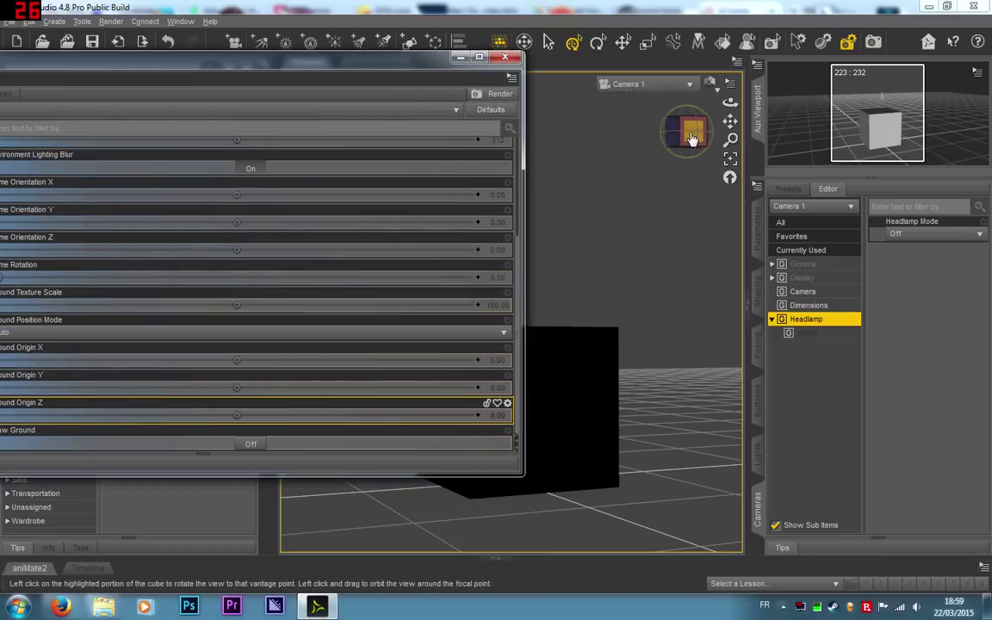
mouse_move(695, 144)
left_mouse_down()
mouse_move(716, 110)
mouse_move(687, 112)
mouse_move(676, 157)
mouse_move(684, 141)
left_mouse_up()
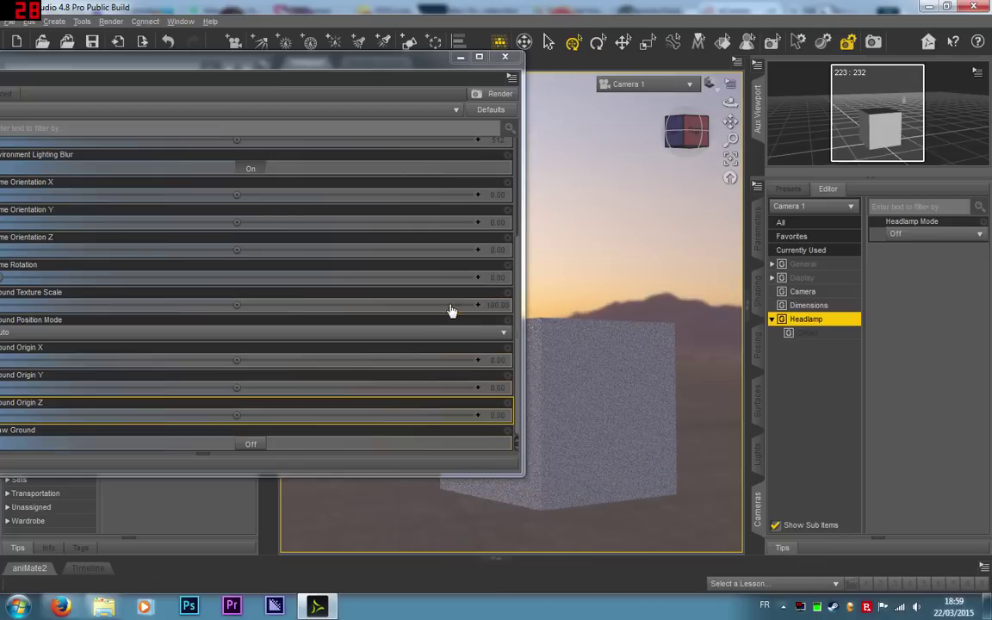
left_click(244, 448)
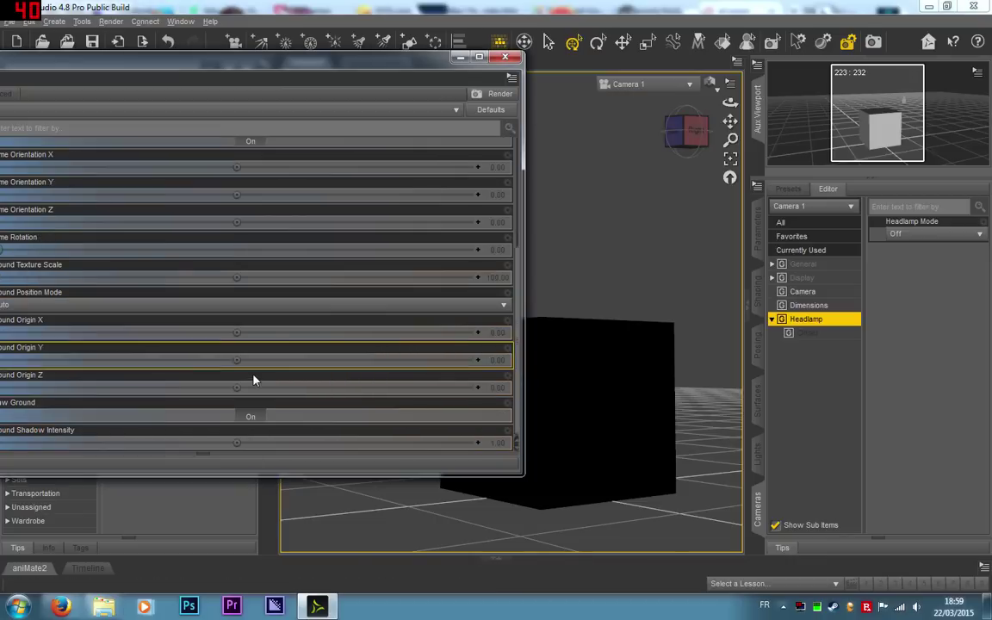
- Set Ground Shadow Intensity to 30.81, minimize the Render Settings window, and frame the cube's shadow from above with Camera 1
left_click_drag(235, 444, 258, 443)
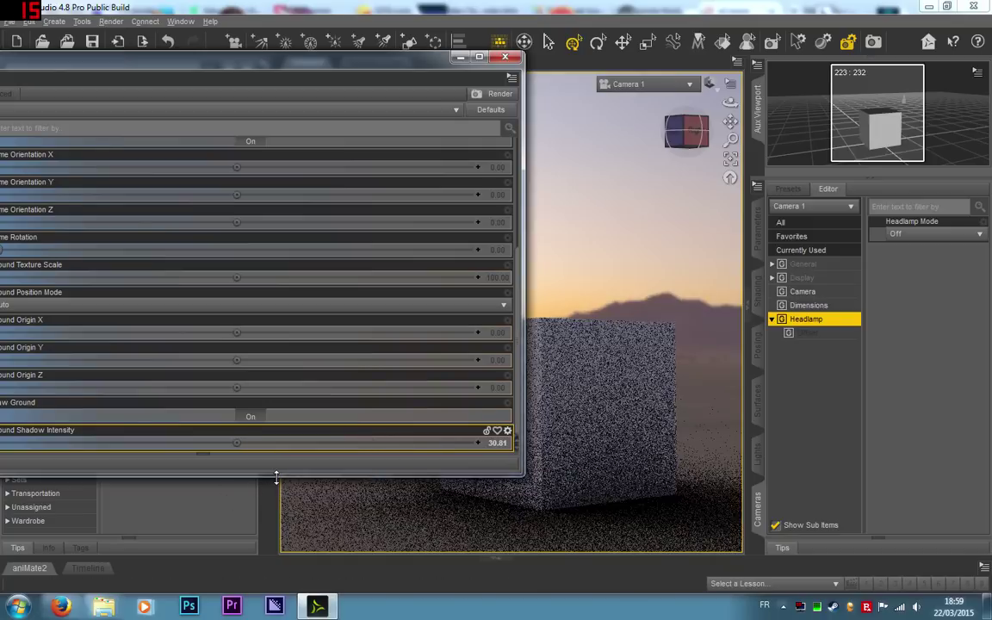
left_click(460, 56)
scroll(576, 351, "down", 3)
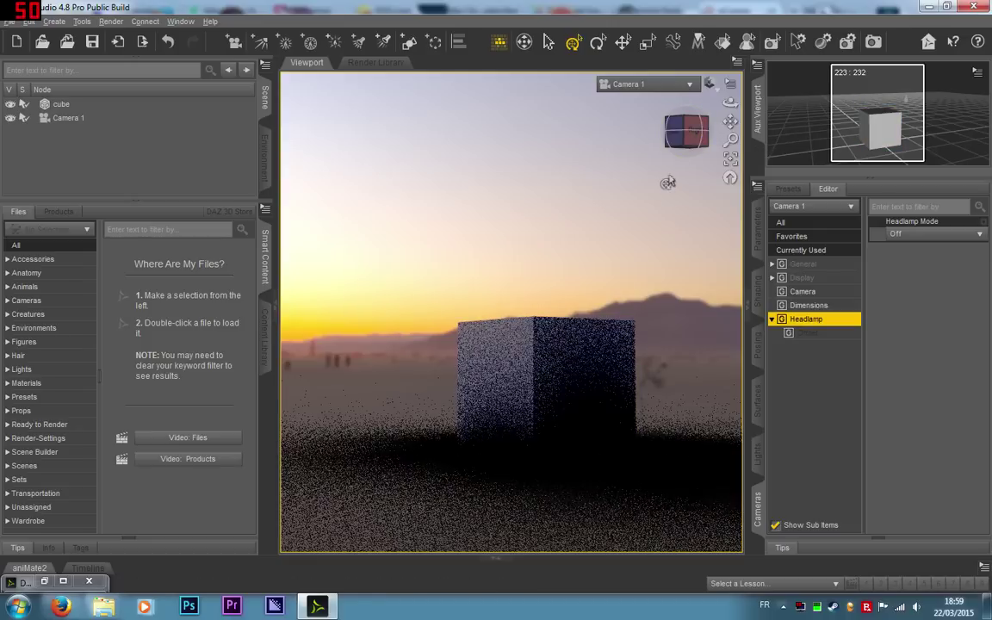
left_click_drag(677, 142, 653, 186)
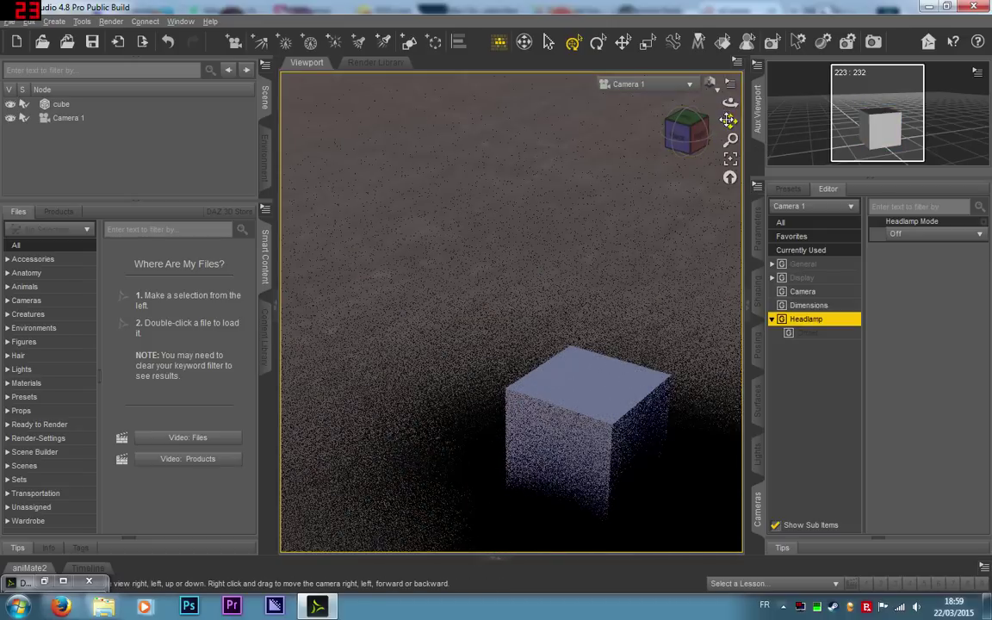
left_click_drag(730, 122, 661, 53)
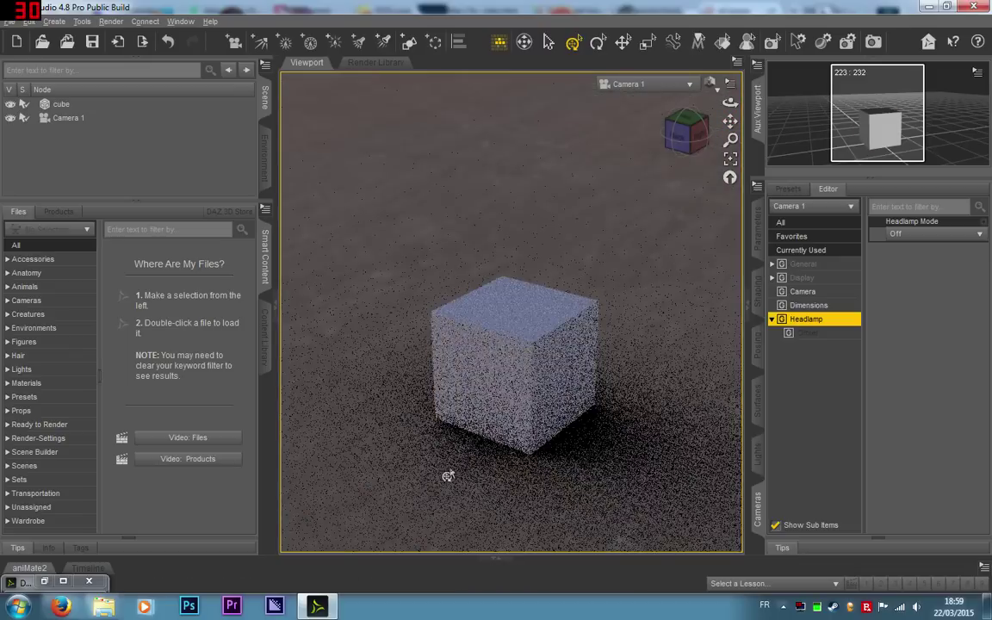
- Pull Camera 1 back and orbit it around the cube to examine the dark ground shadow from another side
scroll(459, 516, "down", 3)
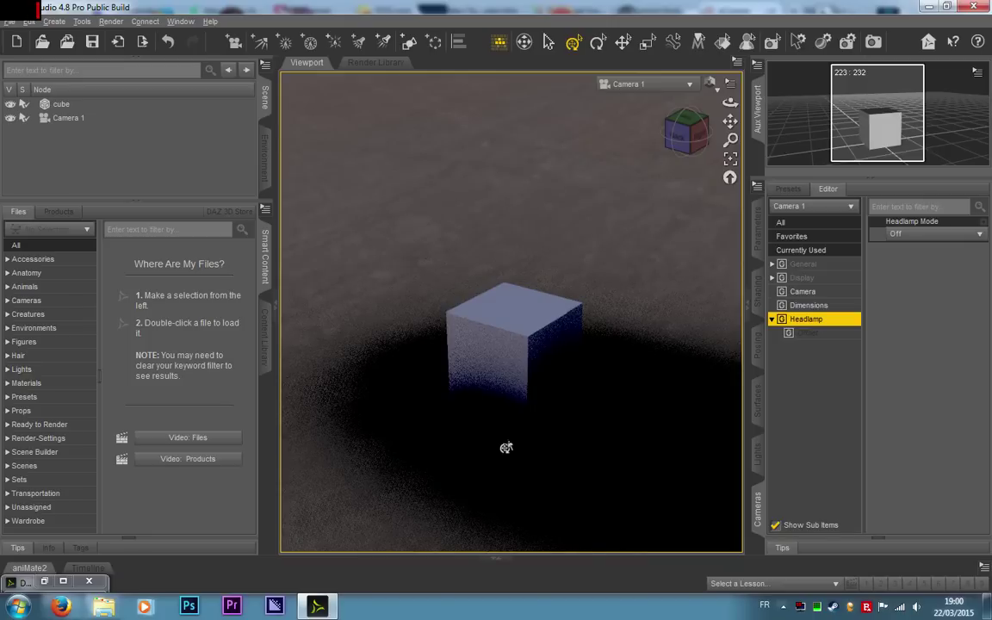
left_click(679, 138)
left_click_drag(680, 136, 707, 138)
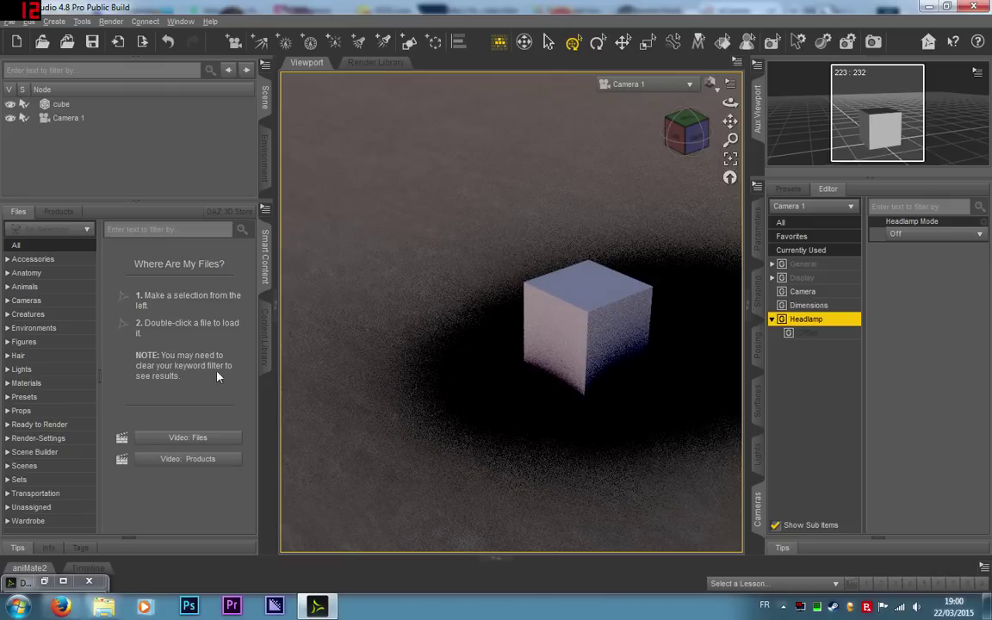
- Restore the minimized Render Settings window and orbit Camera 1 to a low view of the cube facing the setting sun
left_click(47, 583)
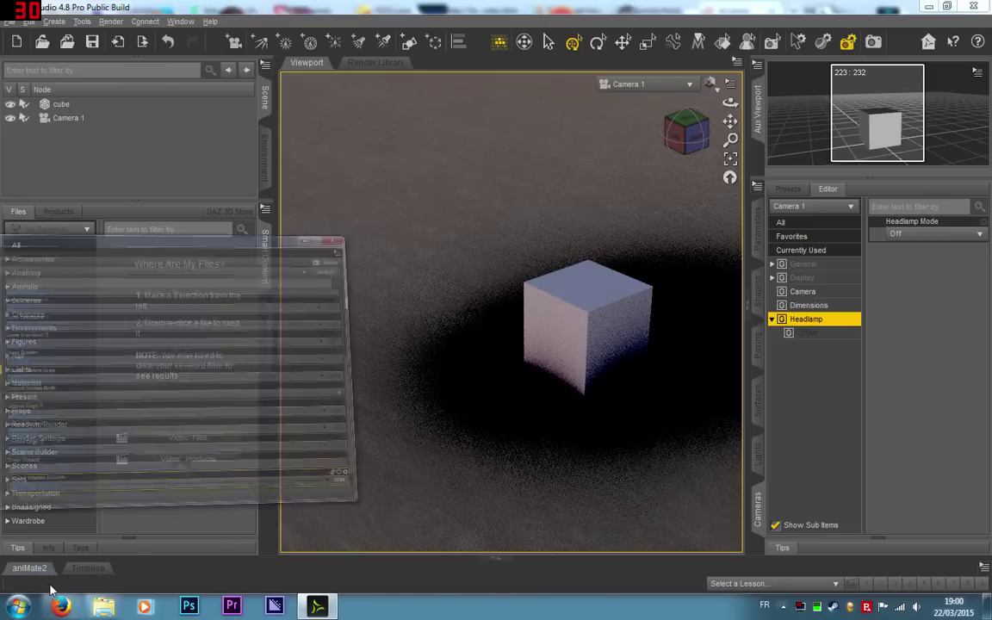
scroll(273, 317, "up", 2)
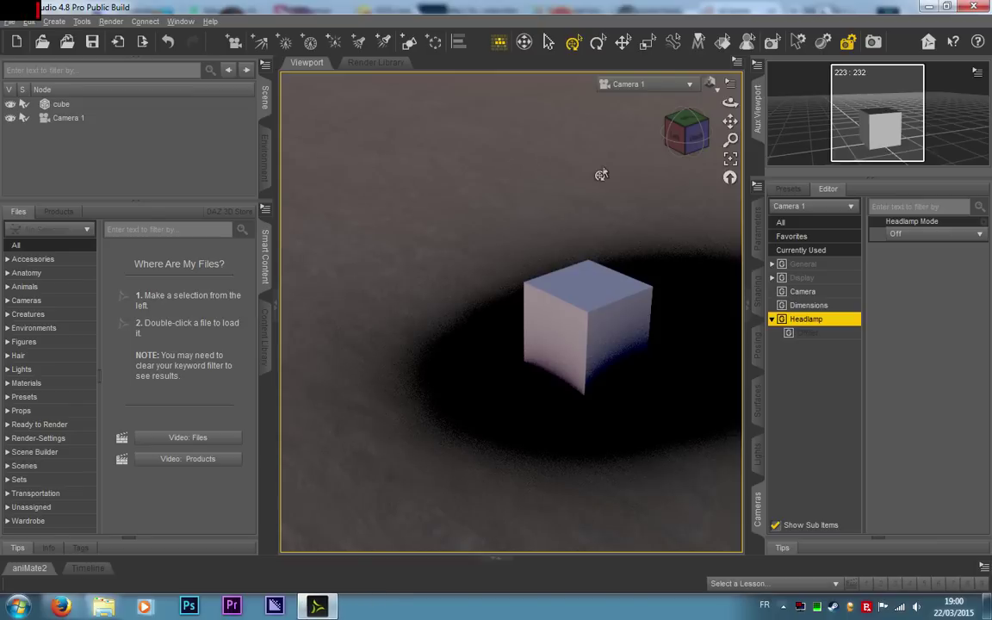
left_click(697, 138)
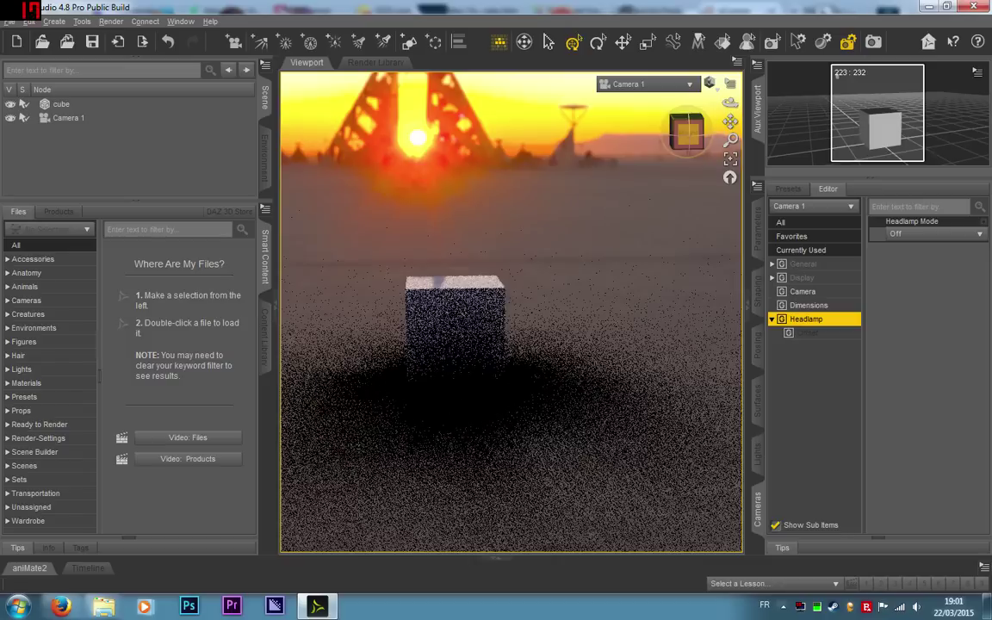
left_click_drag(700, 141, 692, 132)
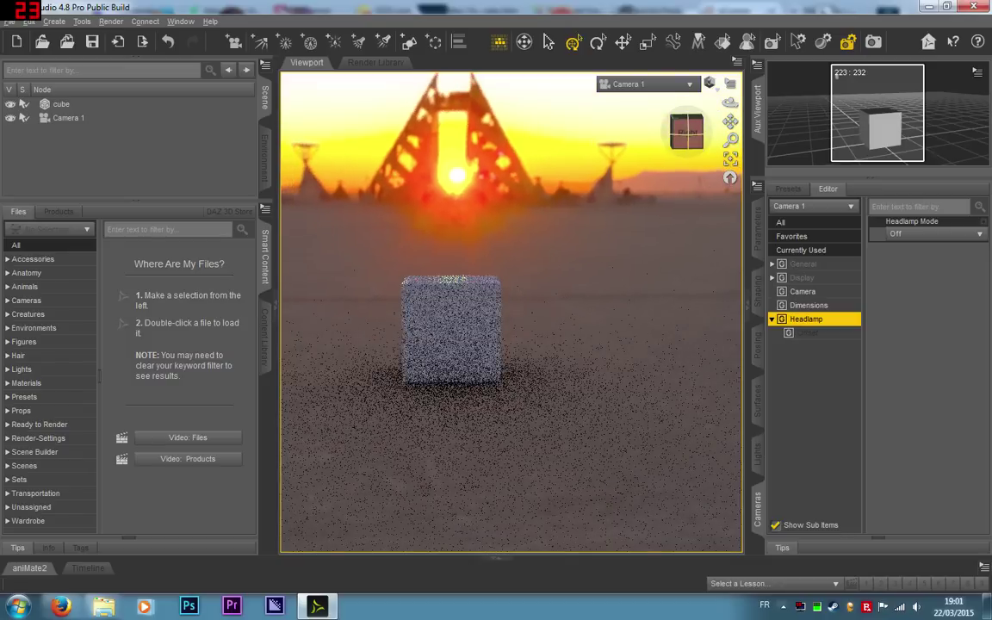